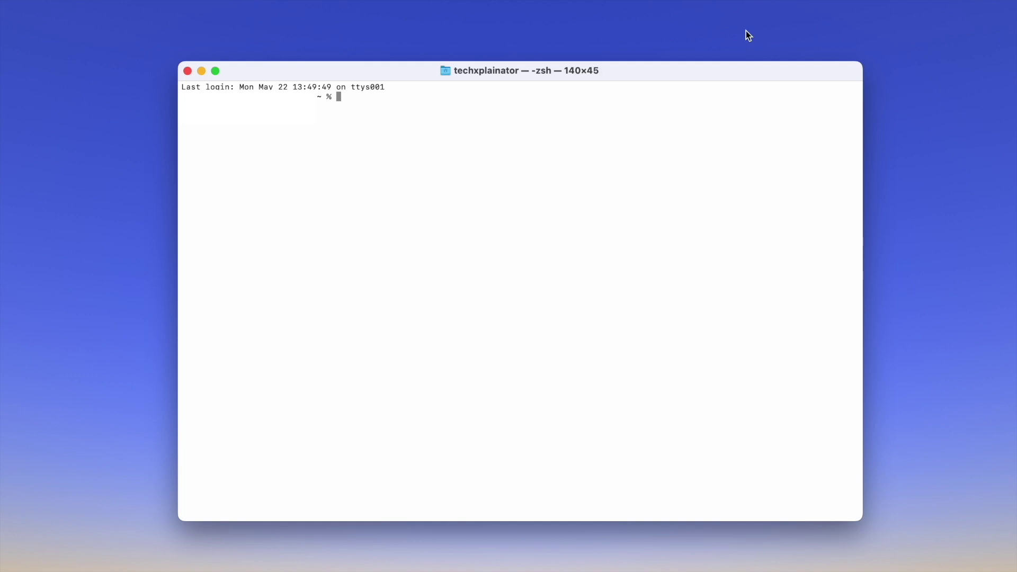
# Move into the stable-diffusion-webui folder and launch the server with ./webui.sh.
pyautogui.write('cd st')
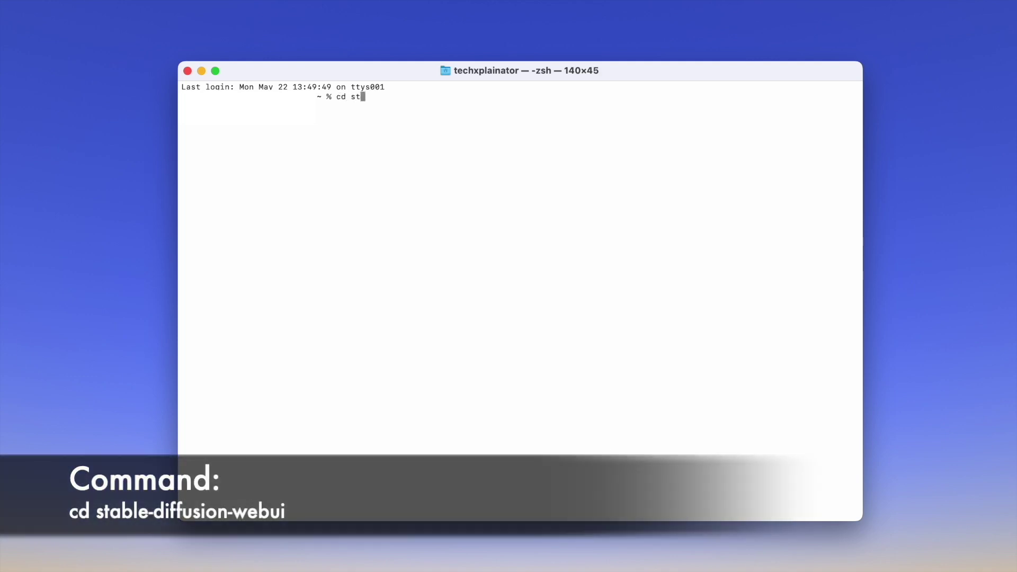
pyautogui.write('able-diffusion-webu')
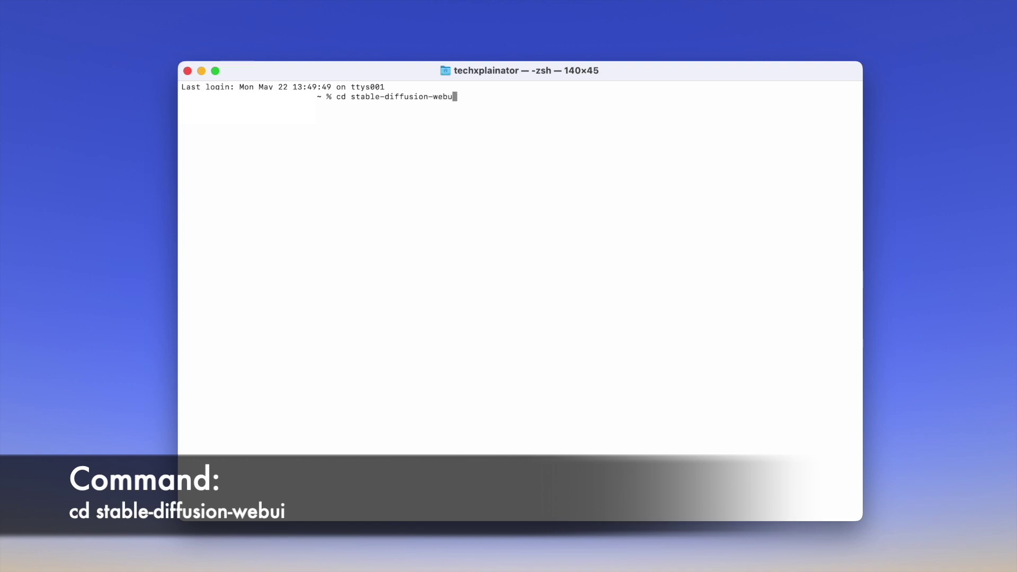
pyautogui.write('i')
pyautogui.press('Return')
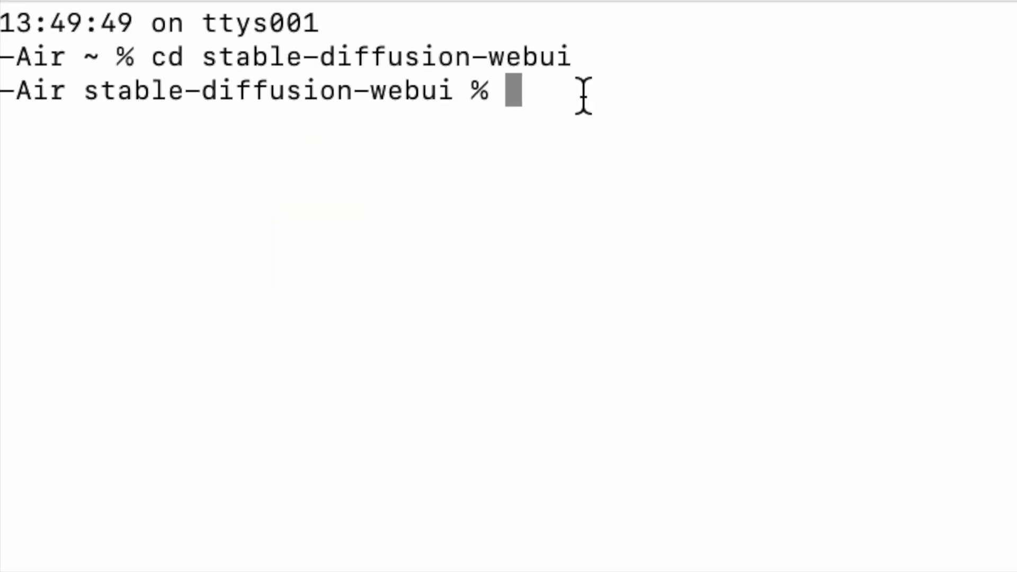
pyautogui.write('./')
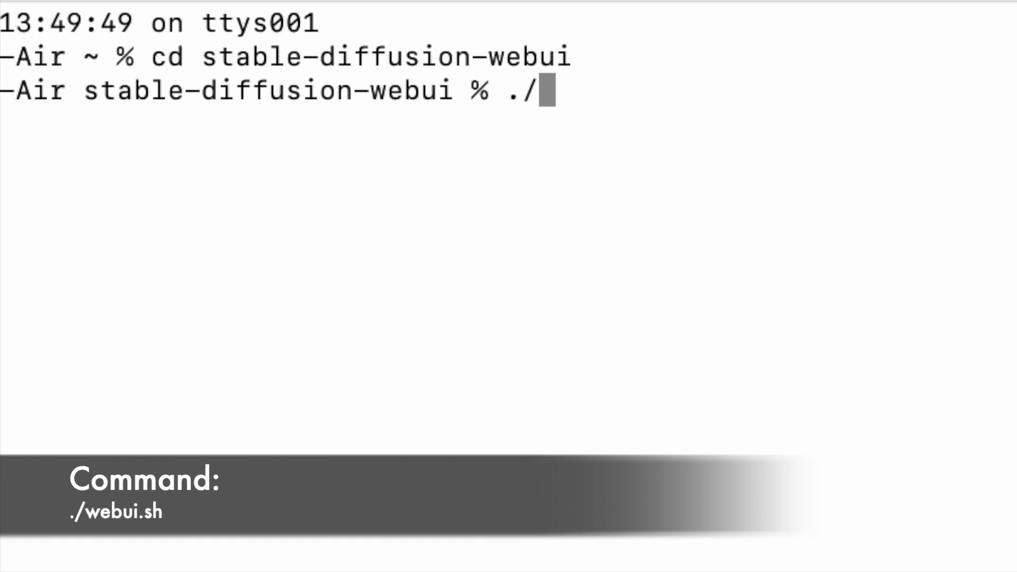
pyautogui.write('webui.s')
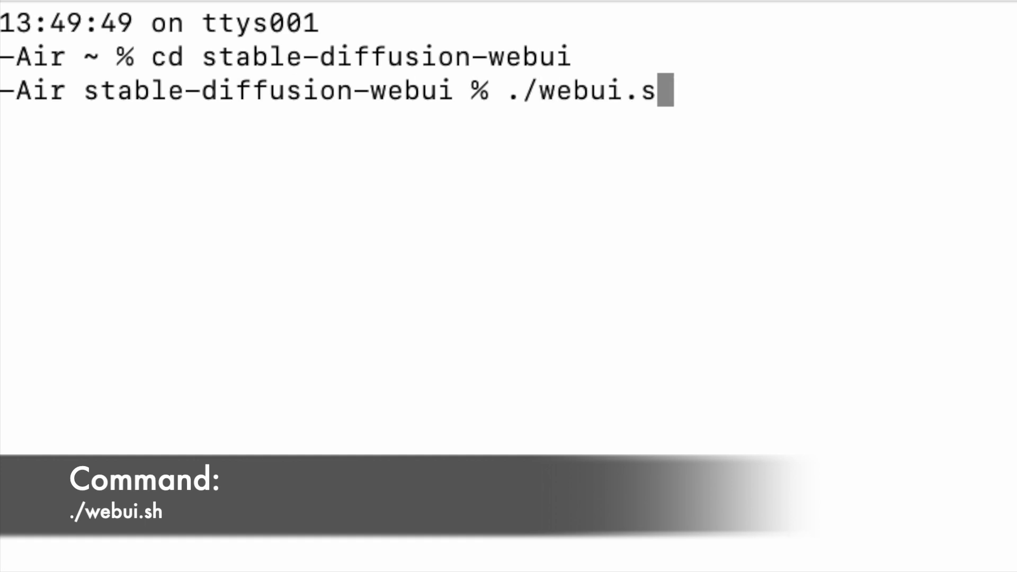
pyautogui.write('h')
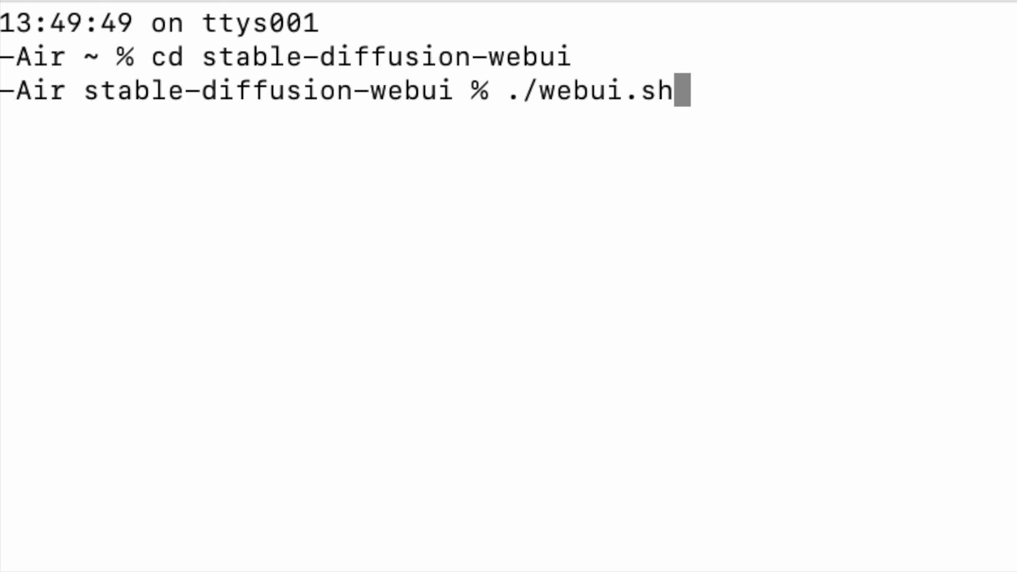
pyautogui.press('Return')
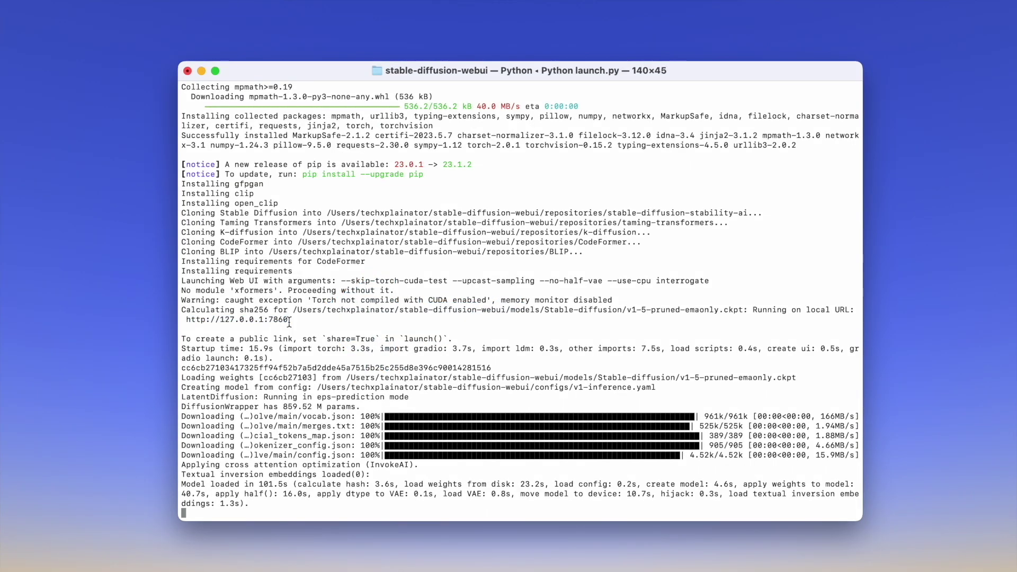
# Open the web browser at the local web UI address 127.0.0.1:7860.
pyautogui.moveTo(422, 535)
pyautogui.click(485, 562)
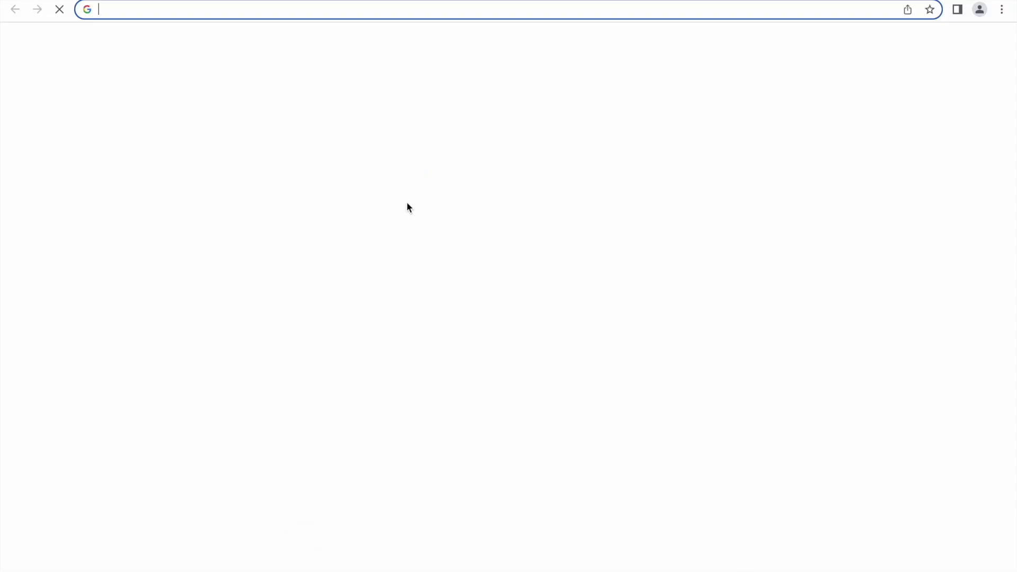
pyautogui.write('127.0.0.1:7860')
pyautogui.press('Return')
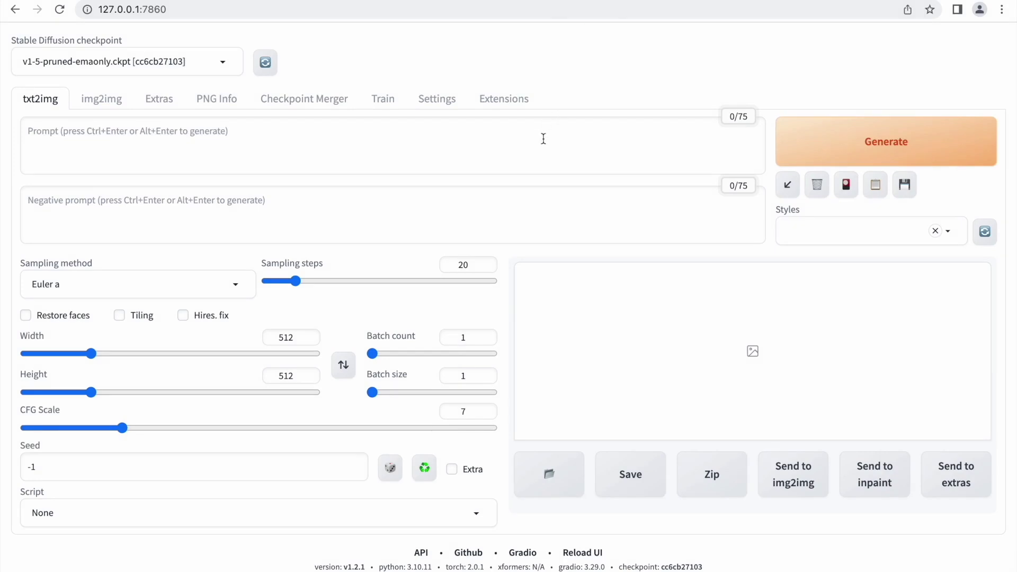
# Paste the cute unicorn anime prompt into the txt2img Prompt box and generate.
pyautogui.click(543, 138)
pyautogui.write('photo of a cute unicorn in a green forest in the style of japanese anime')
pyautogui.click(897, 143)
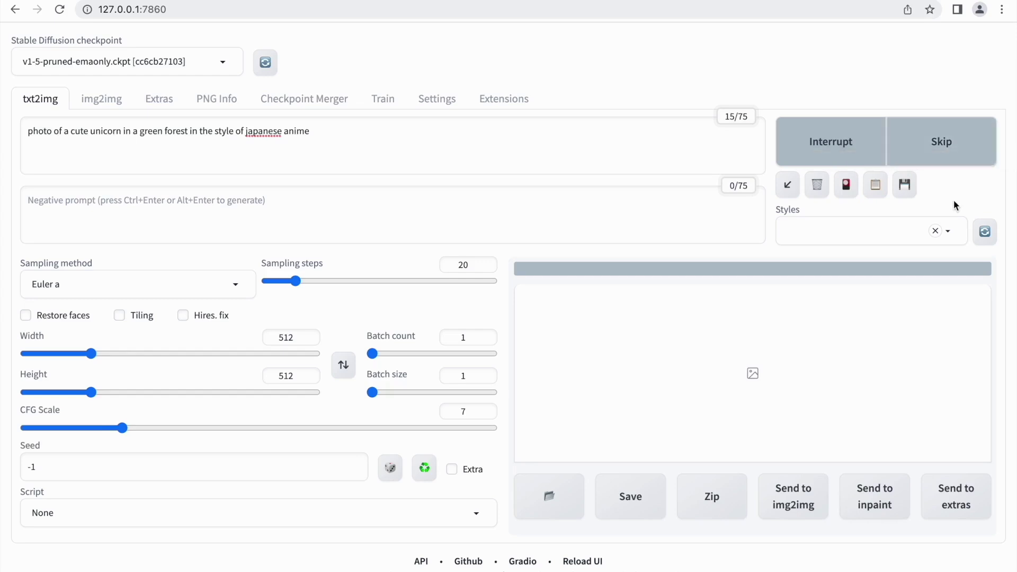
# Enlarge the white anime-style unicorn image and scroll to check the buttons beneath it.
pyautogui.click(573, 363)
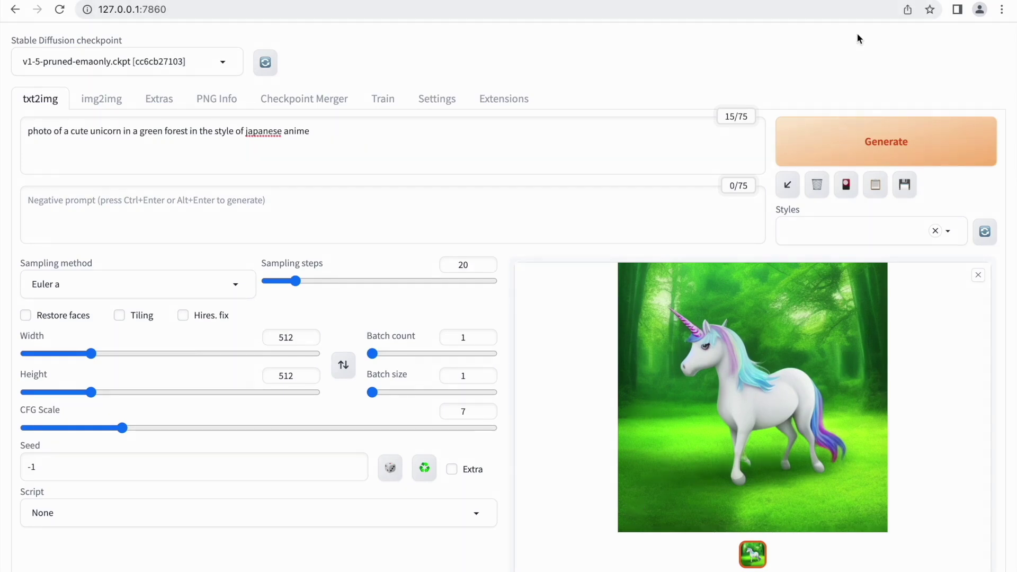
pyautogui.scroll(-2, 963, 310)
pyautogui.scroll(2, 638, 524)
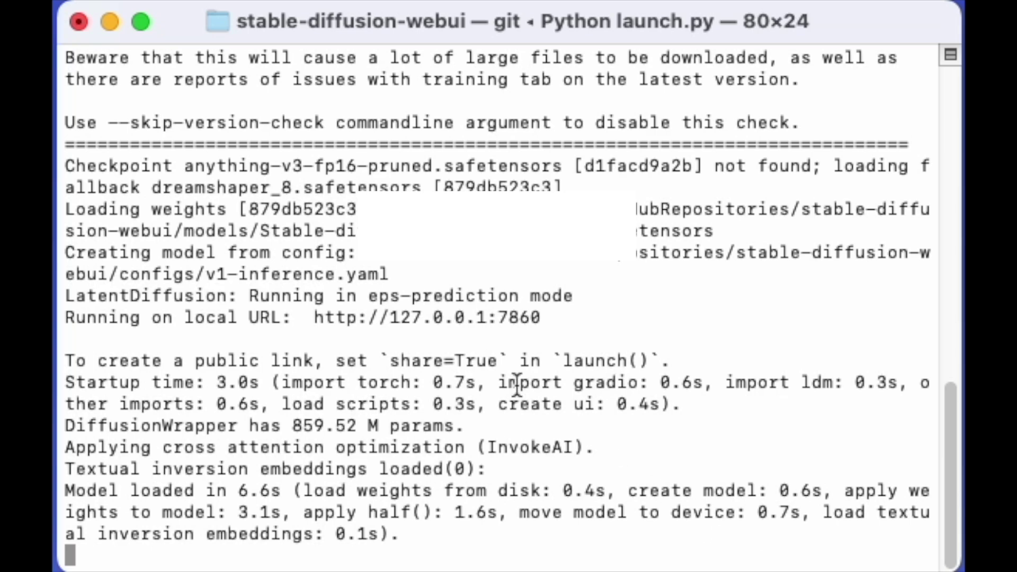
# Close the Terminal window running the web UI server, terminating its processes.
pyautogui.click(80, 21)
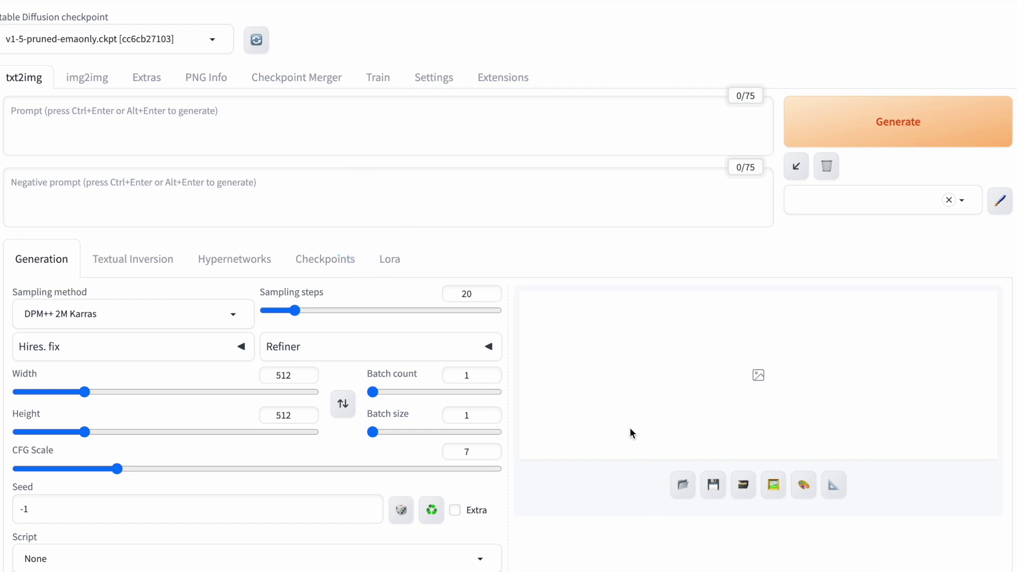
pyautogui.moveTo(295, 311)
pyautogui.mouseDown()
pyautogui.moveTo(478, 316)
pyautogui.moveTo(295, 309)
pyautogui.mouseUp()
pyautogui.scroll(-1, 168, 338)
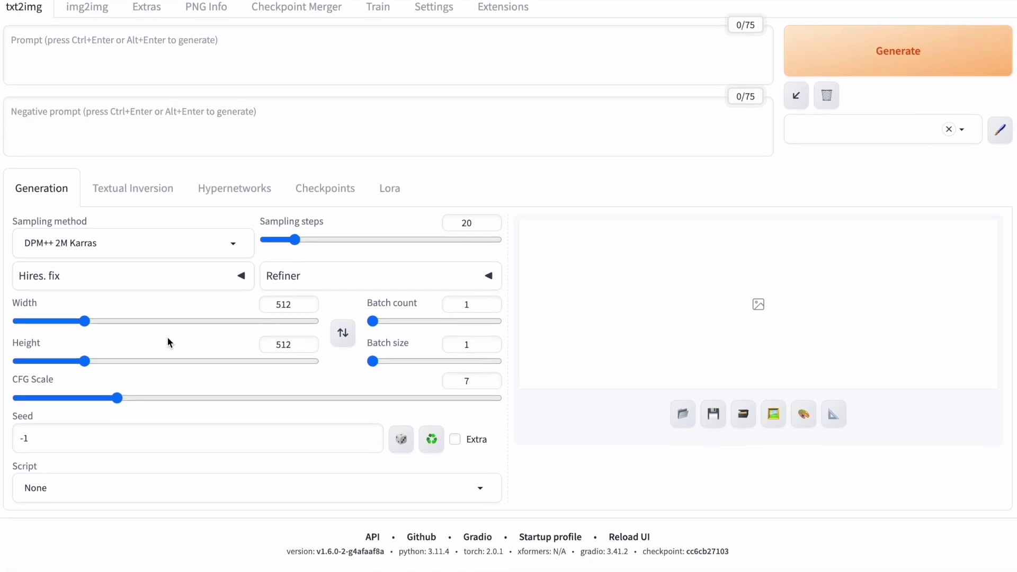
# Scroll through the Sampling method list, leaving DPM++ 2M Karras selected.
pyautogui.click(234, 248)
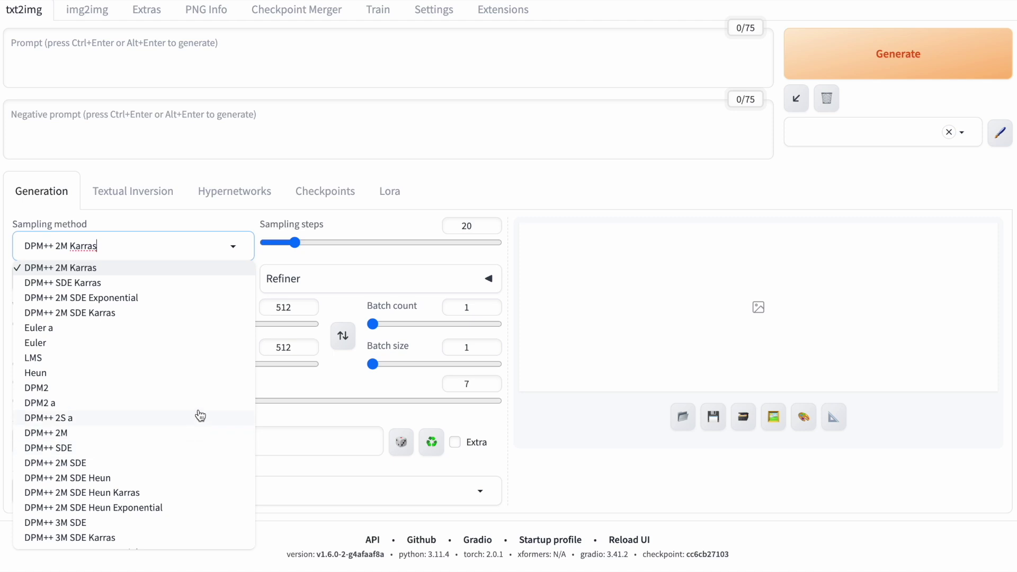
pyautogui.scroll(-5, 200, 410)
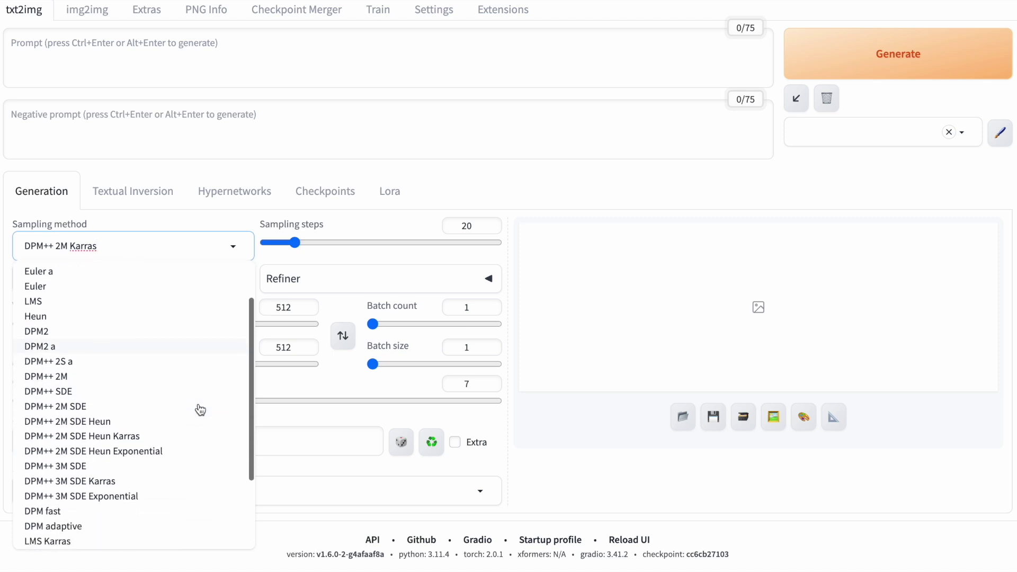
pyautogui.scroll(-1, 200, 410)
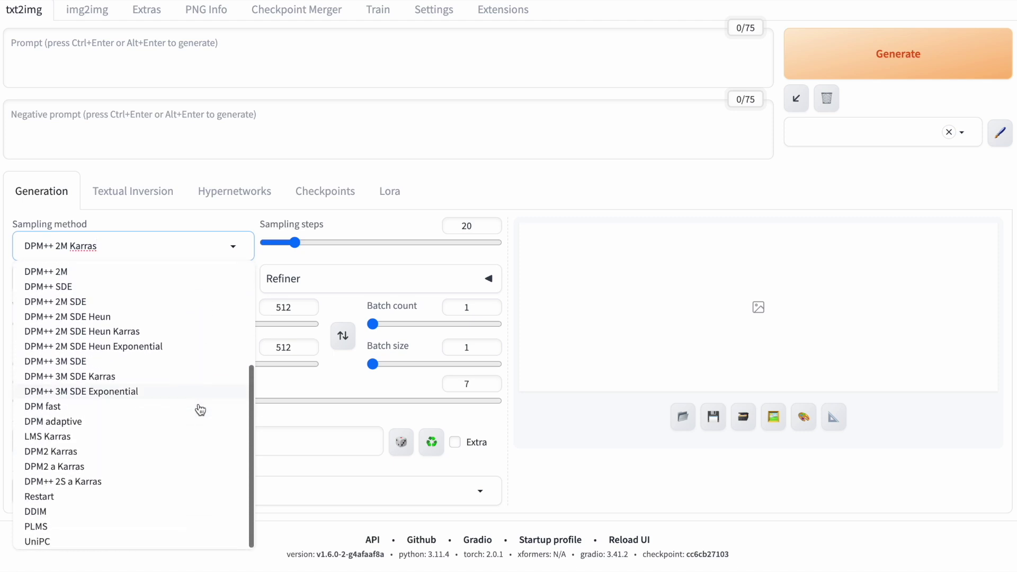
pyautogui.scroll(4, 200, 410)
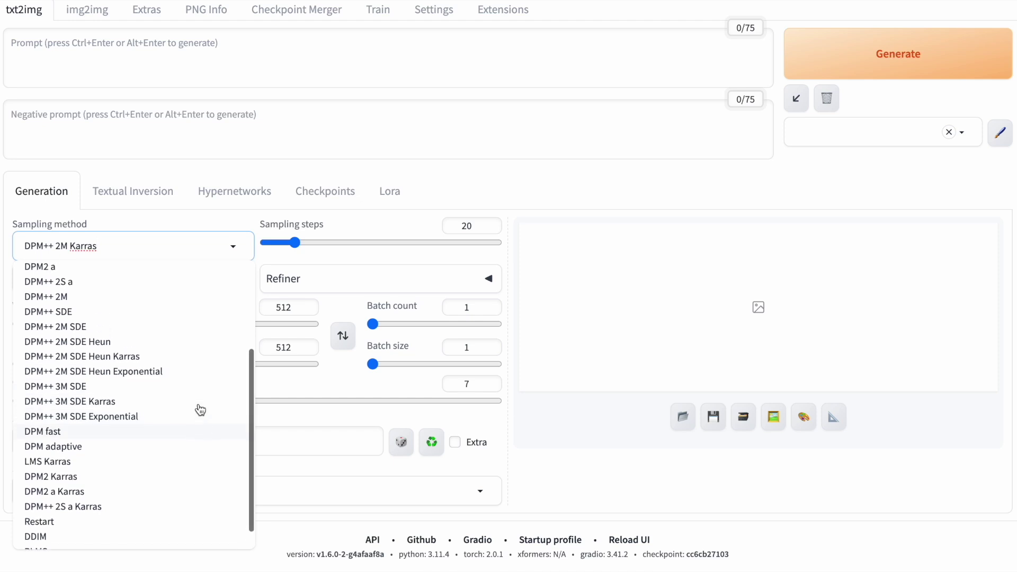
pyautogui.scroll(1, 200, 410)
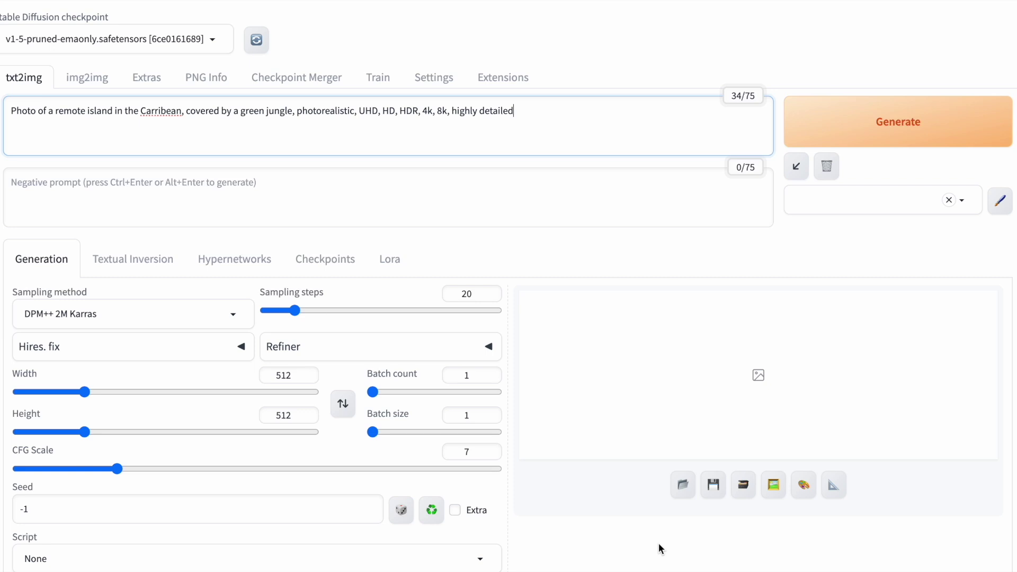
pyautogui.doubleClick(466, 375)
pyautogui.write('4')
# Generate the batch of four Caribbean island images.
pyautogui.click(924, 127)
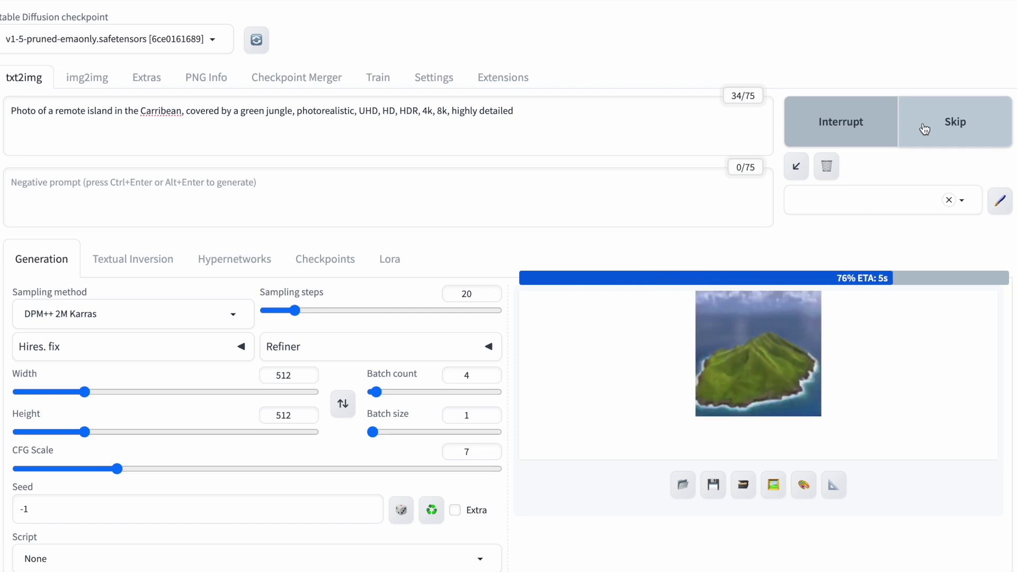
pyautogui.scroll(-5, 925, 129)
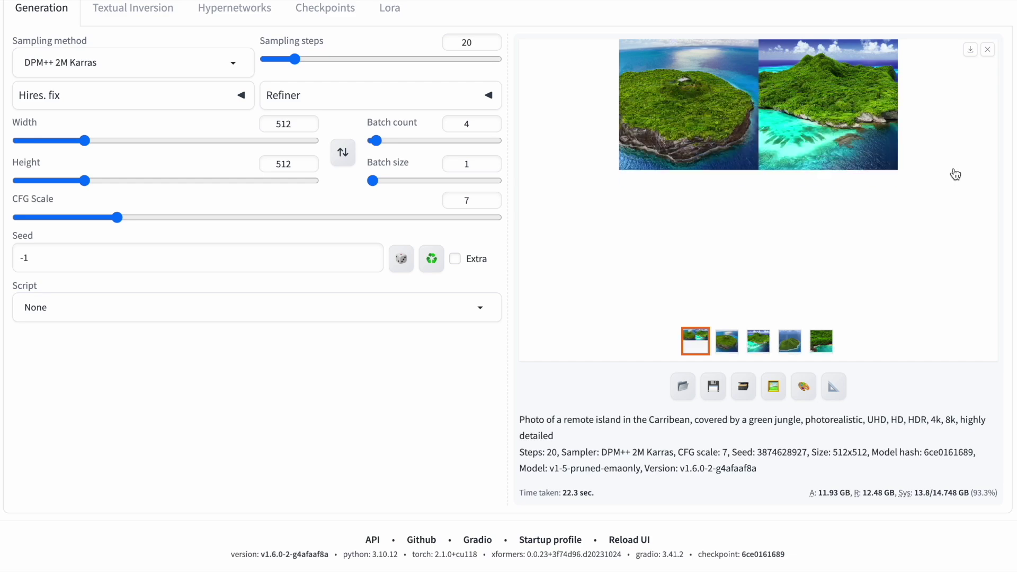
pyautogui.scroll(2, 962, 212)
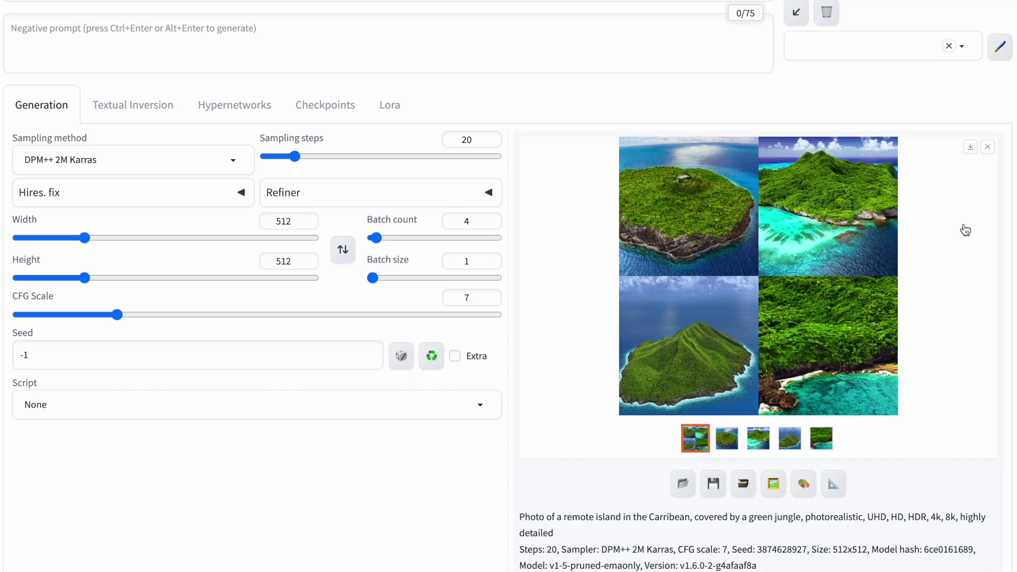
# Preview each of the four island images, then set the batch size to 2.
pyautogui.click(731, 445)
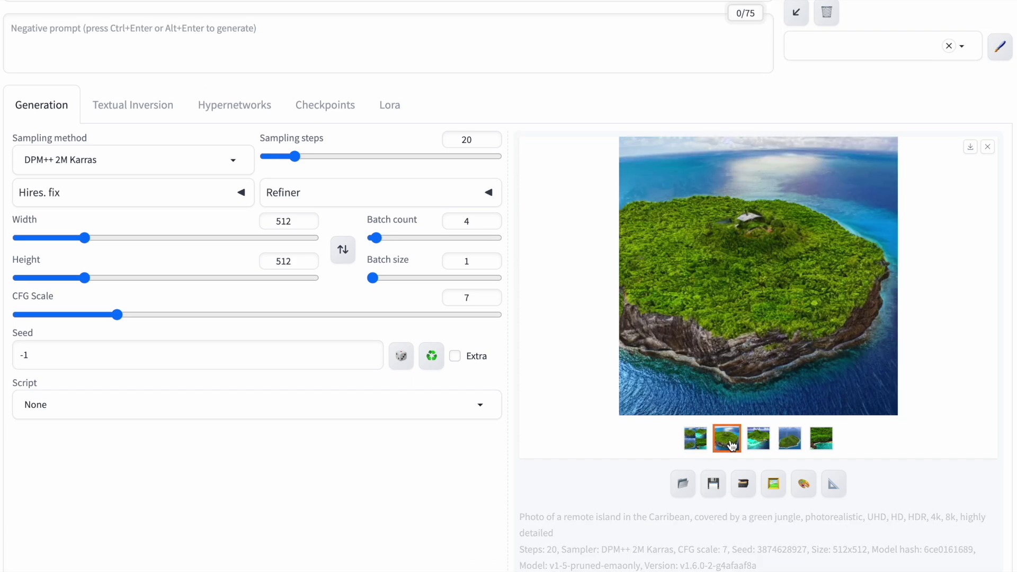
pyautogui.click(759, 442)
pyautogui.click(790, 445)
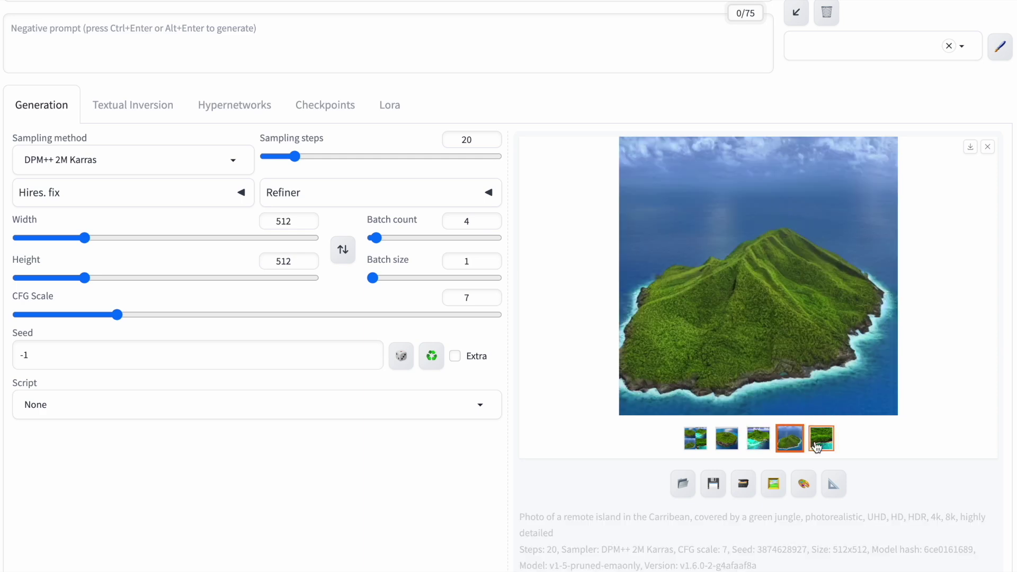
pyautogui.click(821, 446)
pyautogui.scroll(2, 526, 392)
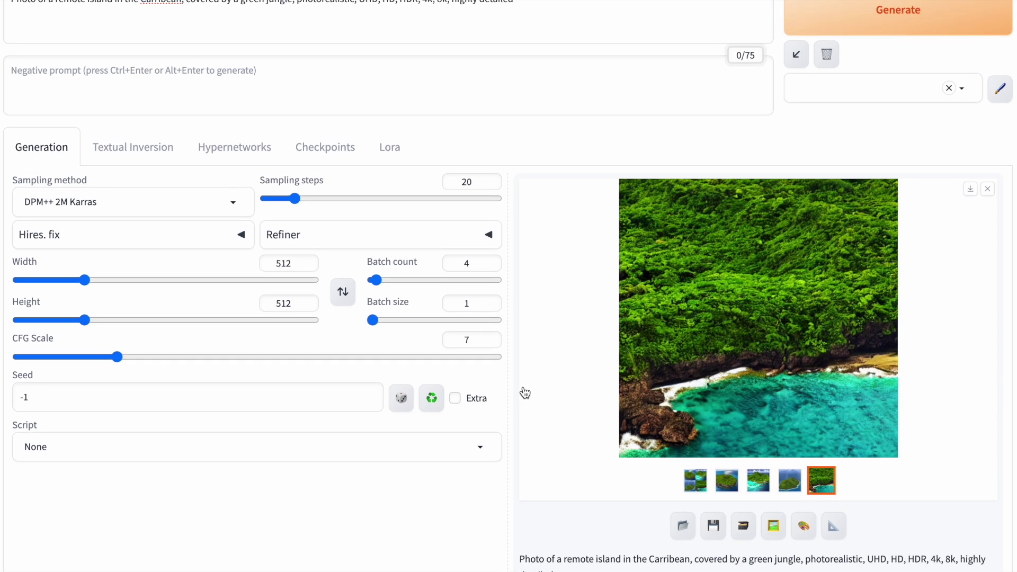
pyautogui.click(491, 320)
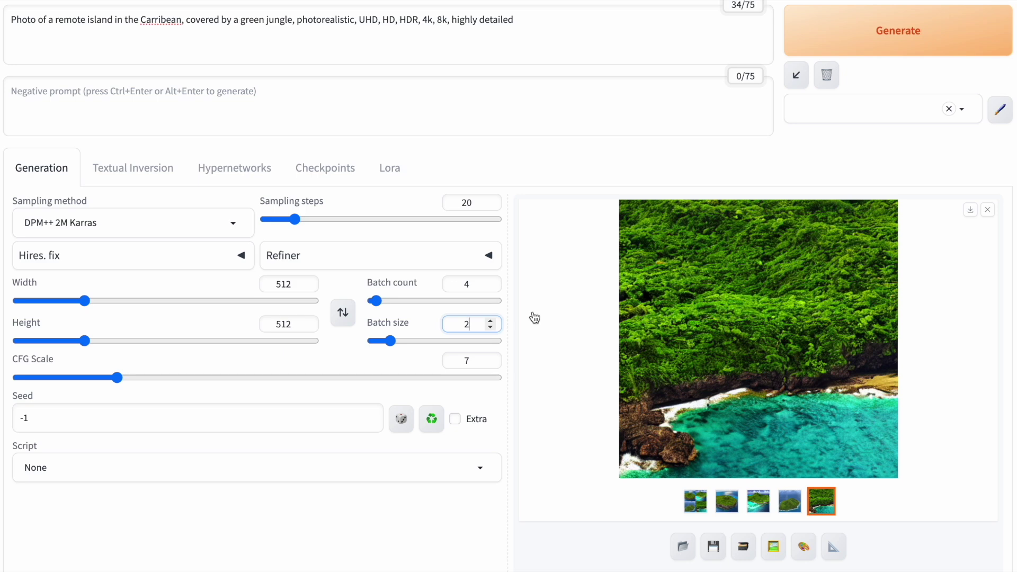
# Generate the larger run of island images and show the combined grid.
pyautogui.click(855, 43)
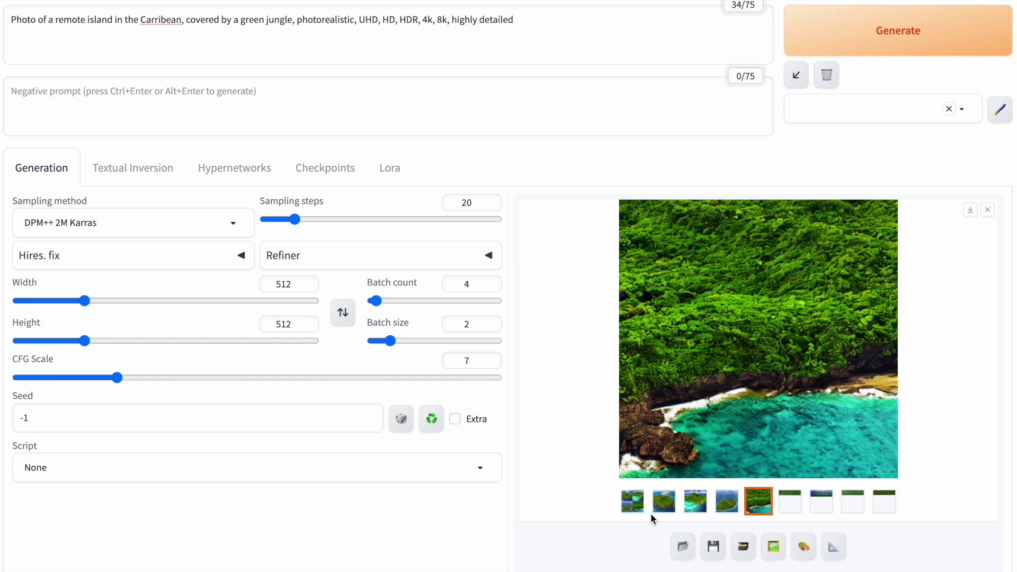
pyautogui.click(634, 507)
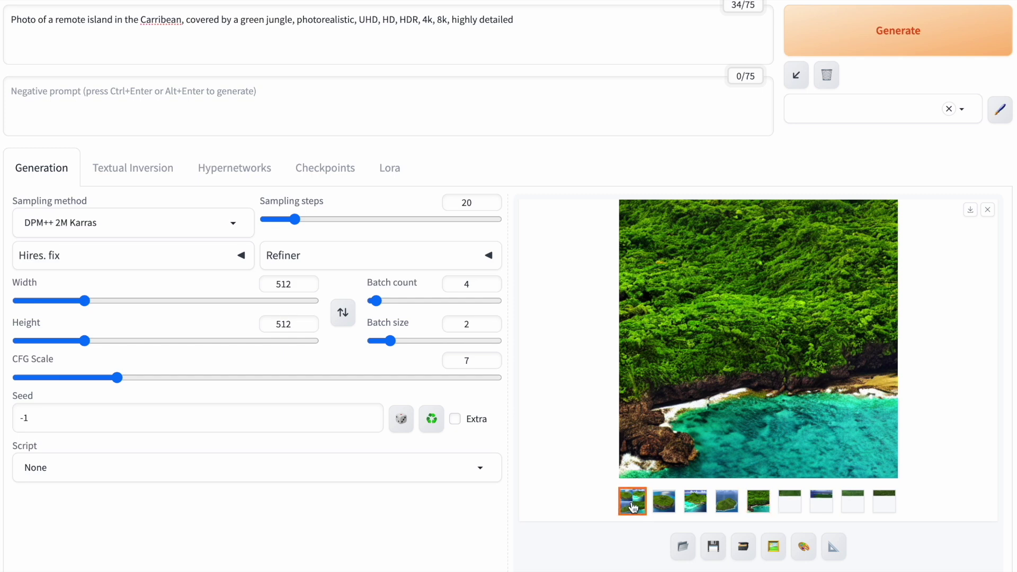
pyautogui.scroll(-2, 633, 507)
# Preview each of the eight island images, including the palm-jungle, lagoon and cliff shots.
pyautogui.click(667, 391)
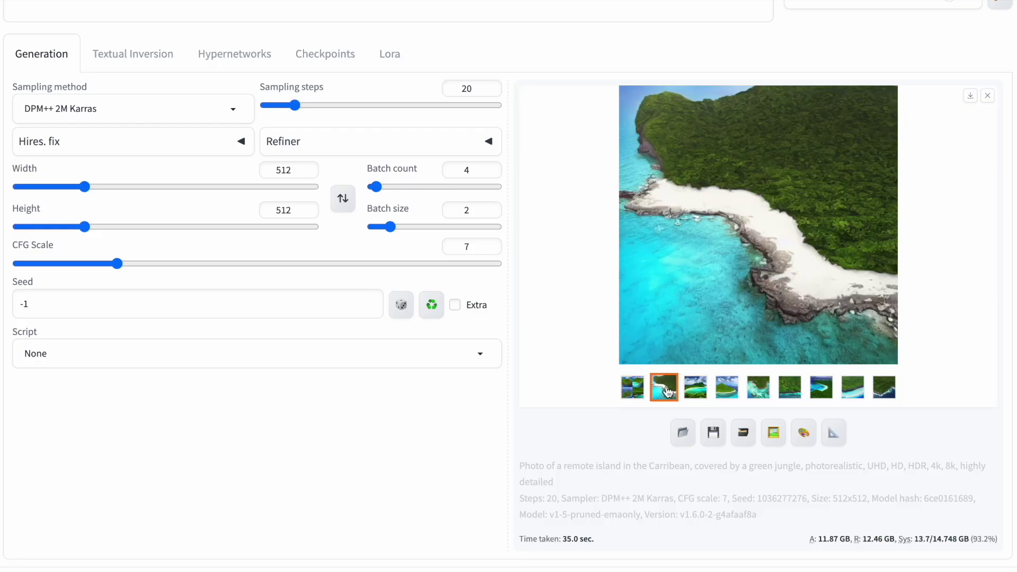
pyautogui.click(697, 395)
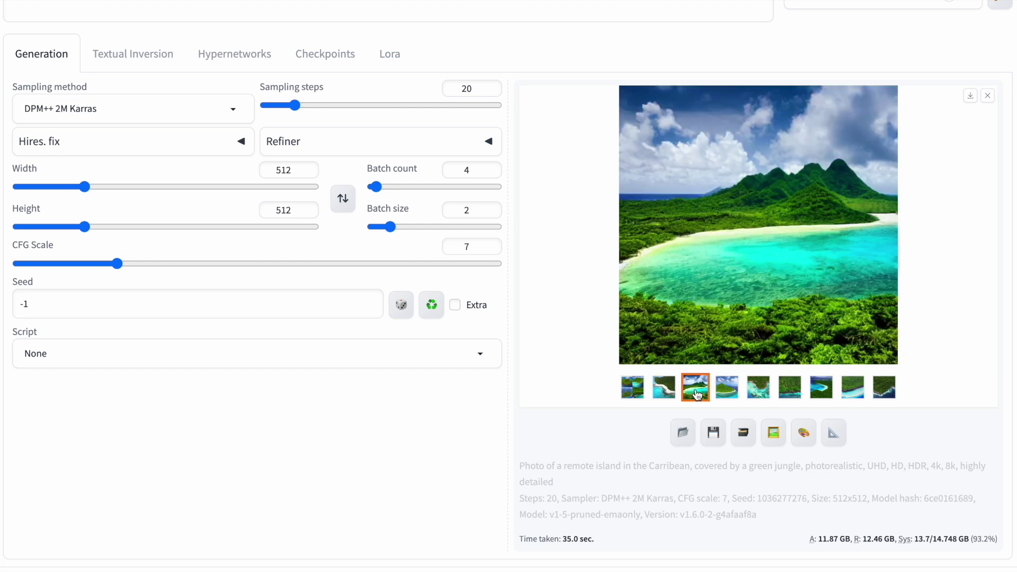
pyautogui.click(729, 399)
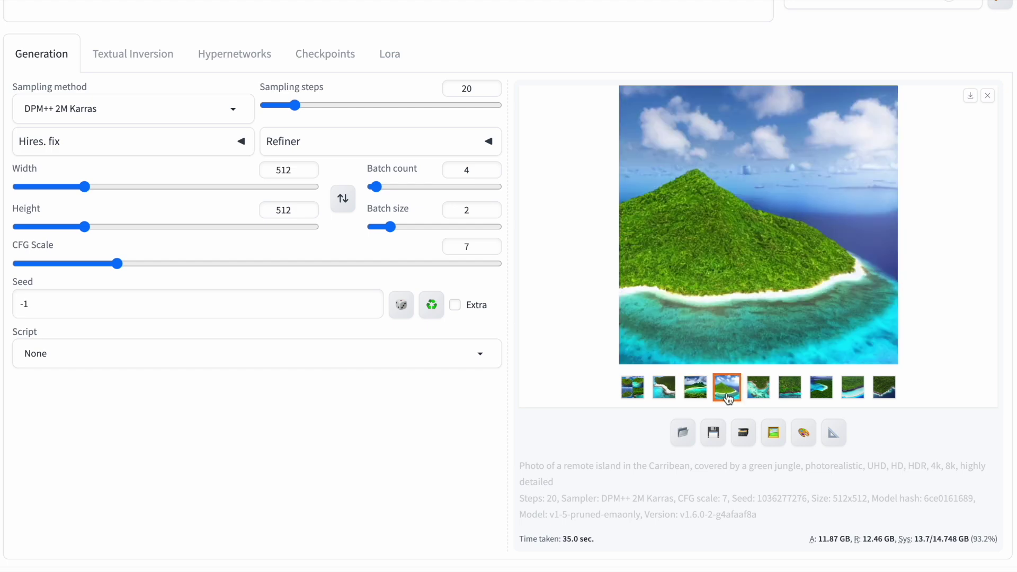
pyautogui.click(761, 397)
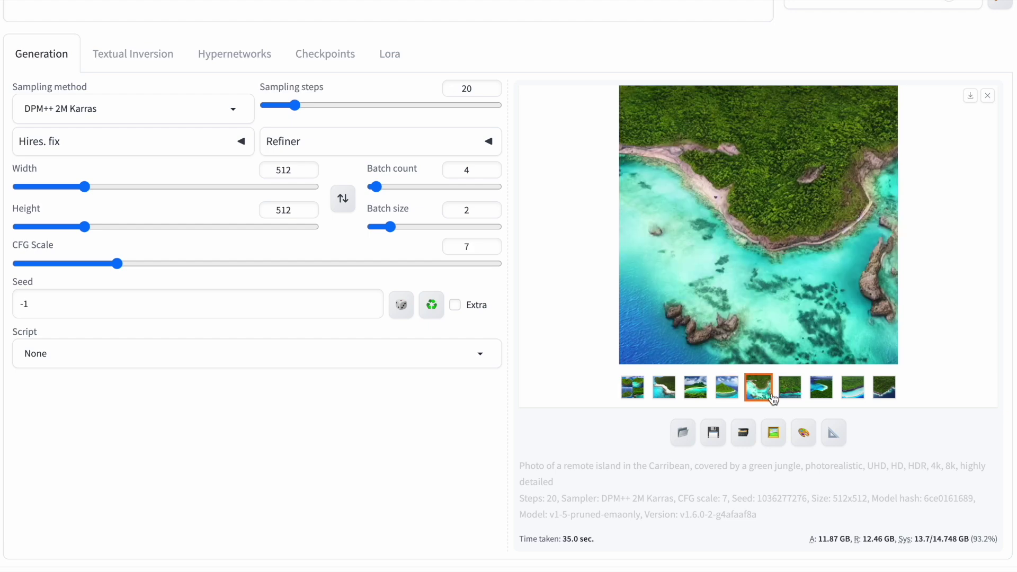
pyautogui.click(793, 399)
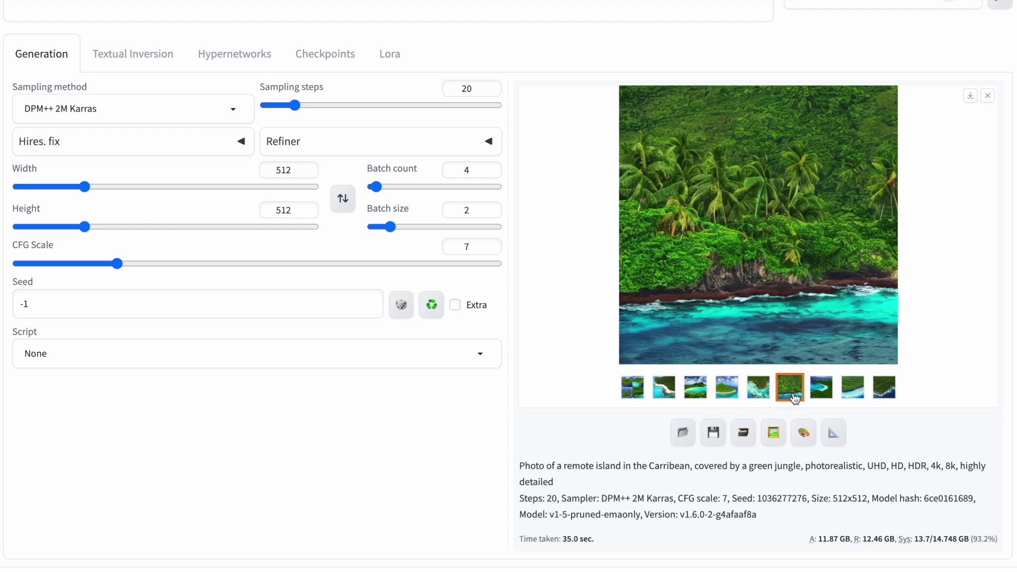
pyautogui.click(821, 399)
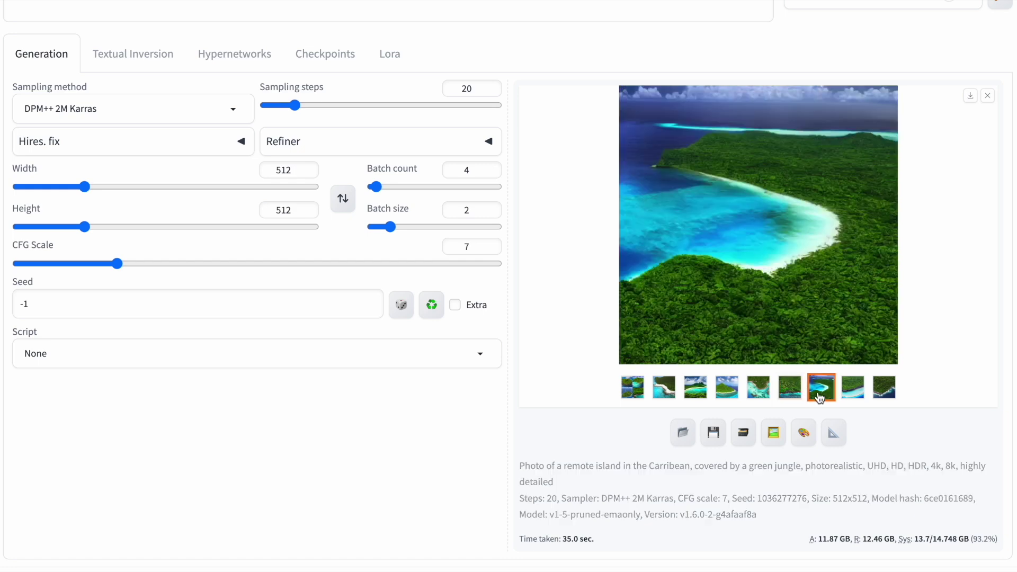
pyautogui.click(860, 396)
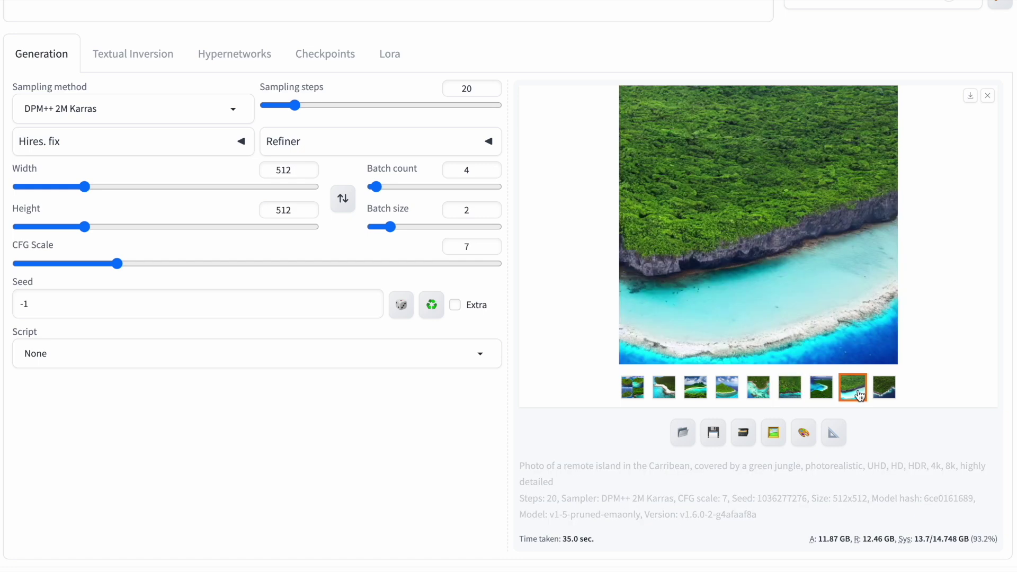
pyautogui.scroll(4, 860, 397)
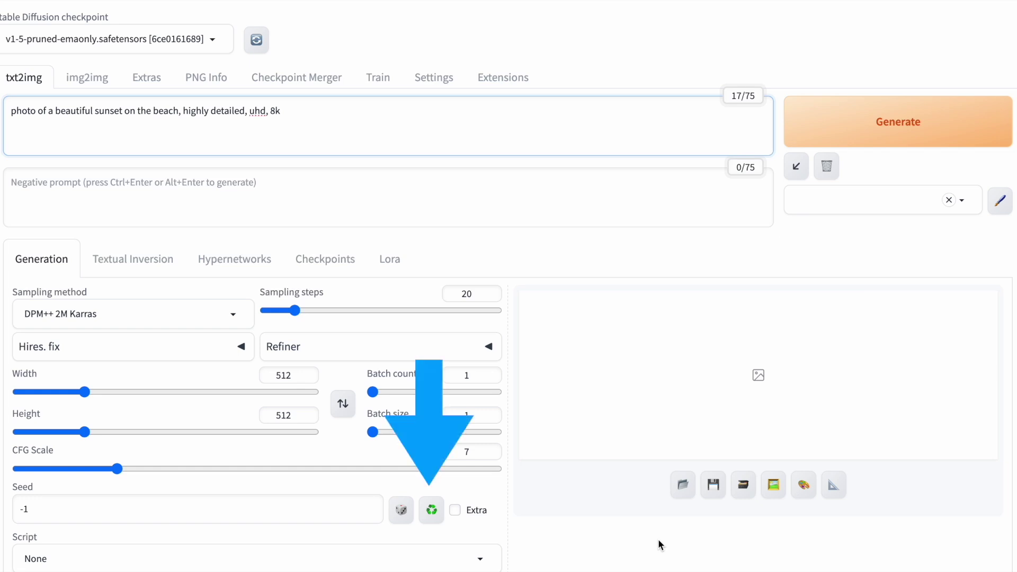
# Generate the single 512×512 beach-sunset image and view it full screen.
pyautogui.click(909, 136)
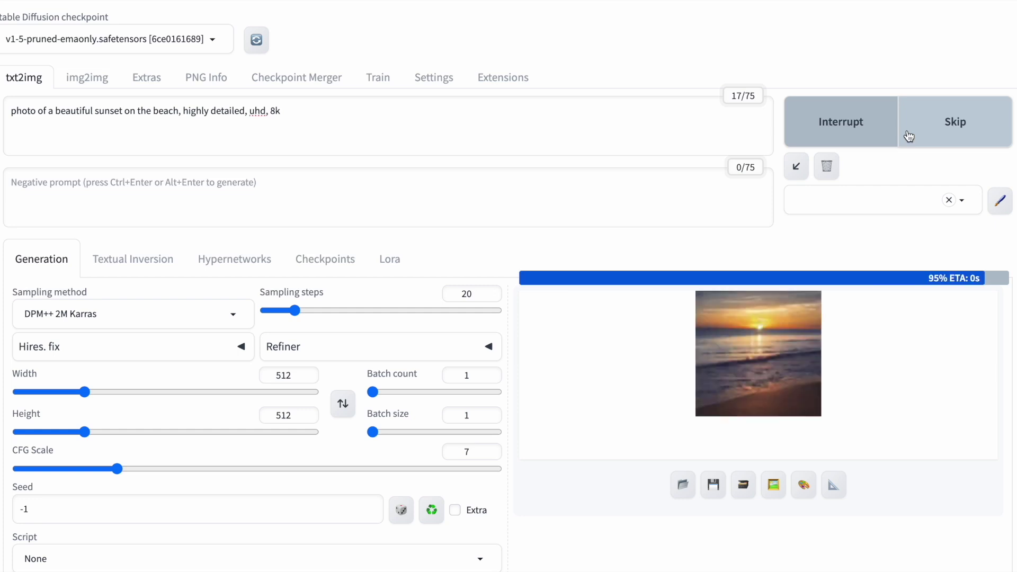
pyautogui.scroll(-5, 848, 127)
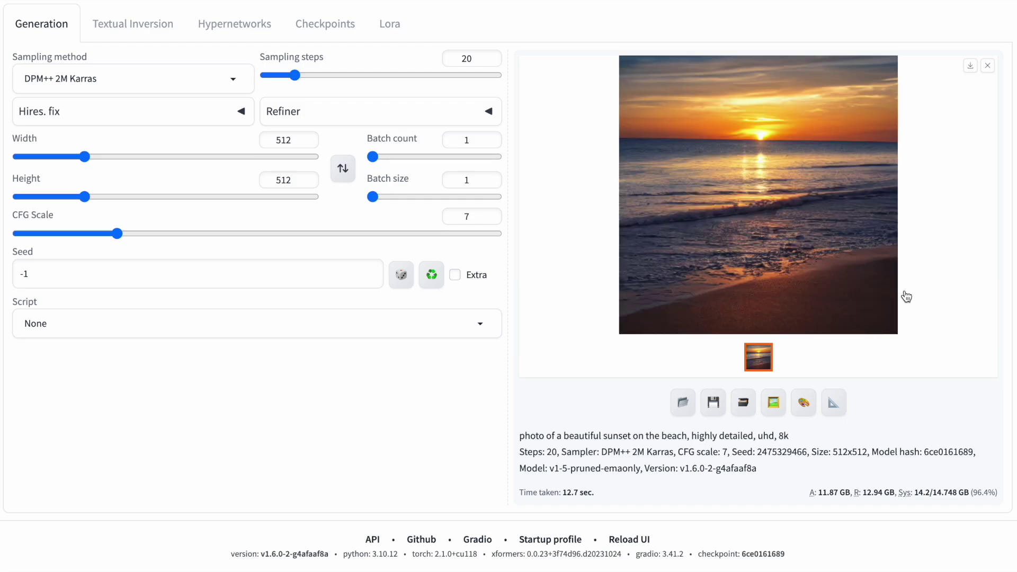
pyautogui.click(836, 263)
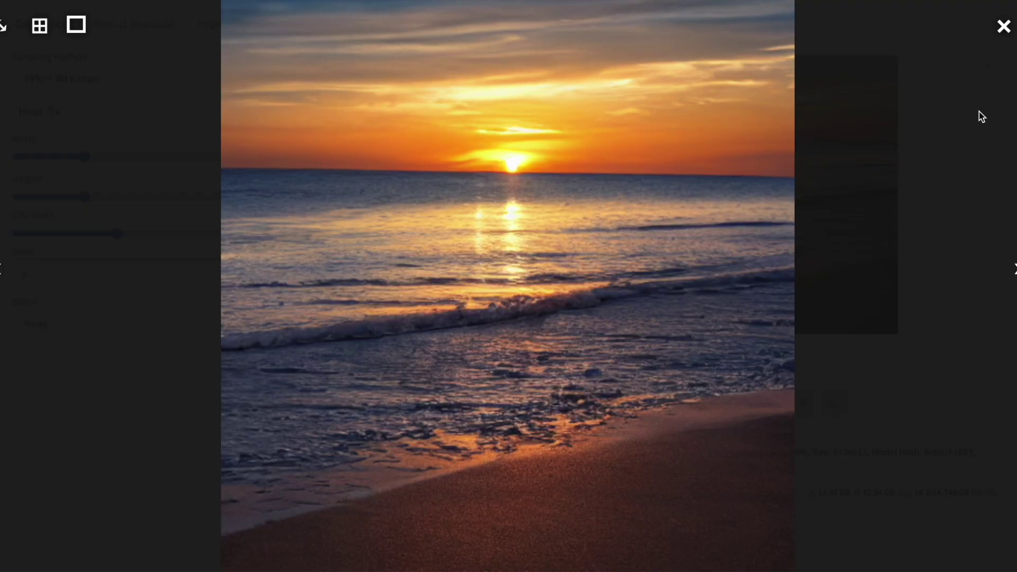
pyautogui.click(1003, 27)
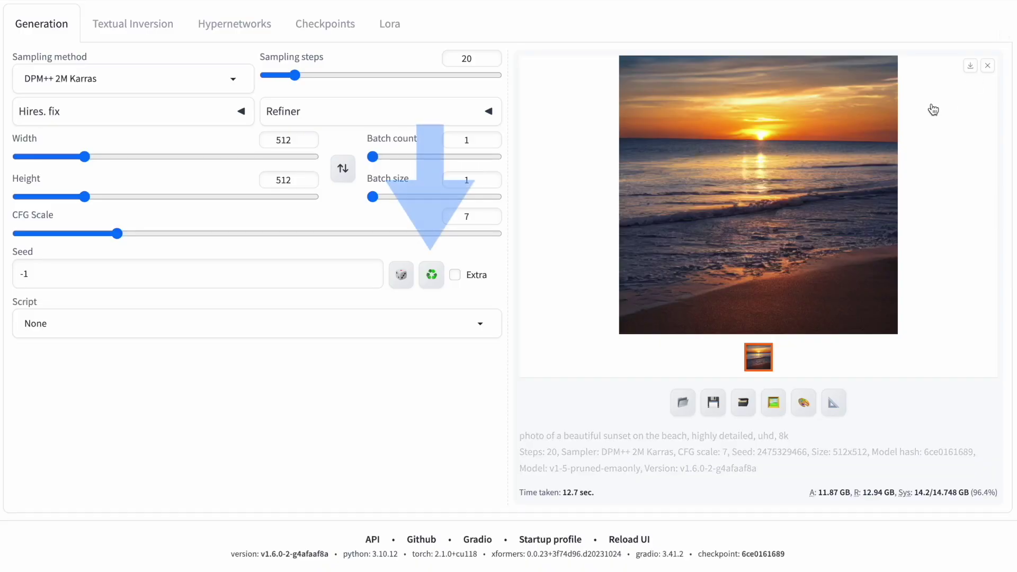
pyautogui.click(432, 276)
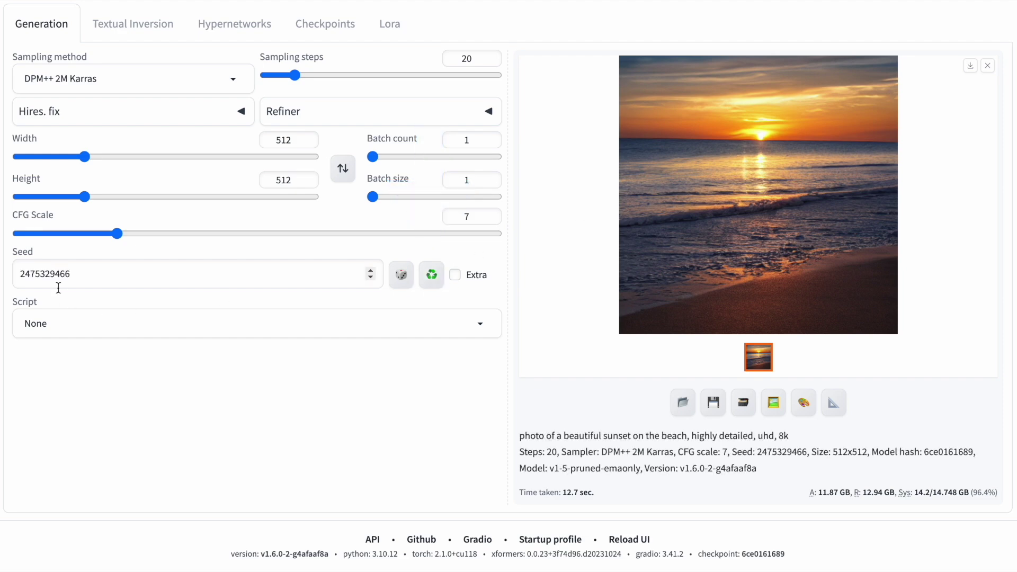
pyautogui.scroll(4, 62, 298)
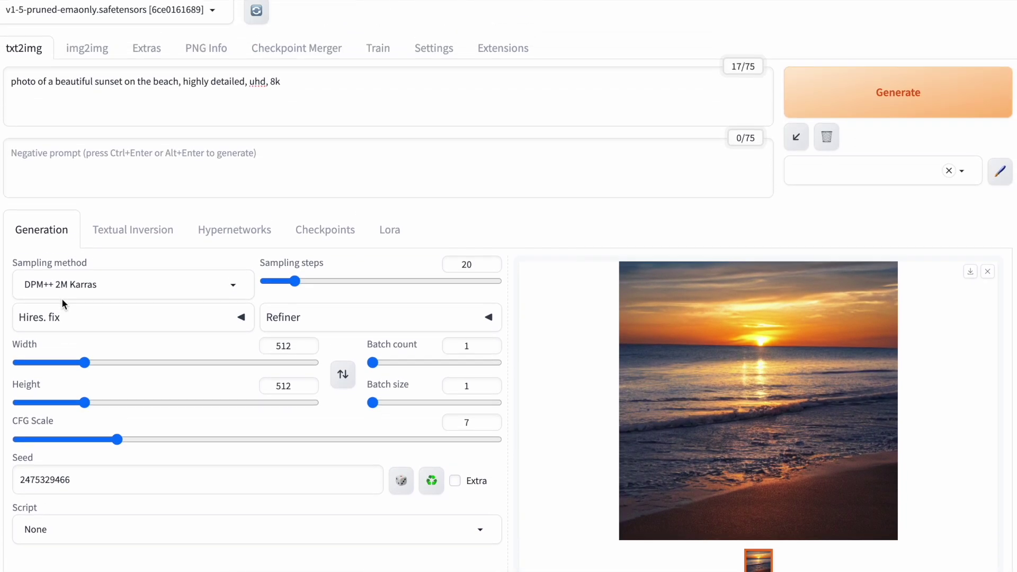
pyautogui.click(881, 73)
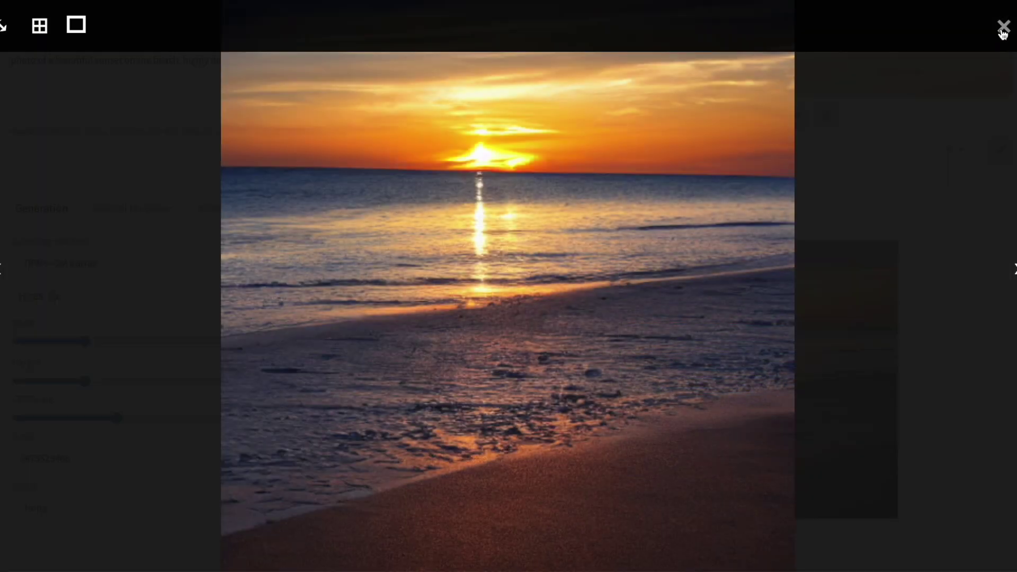
pyautogui.click(1002, 30)
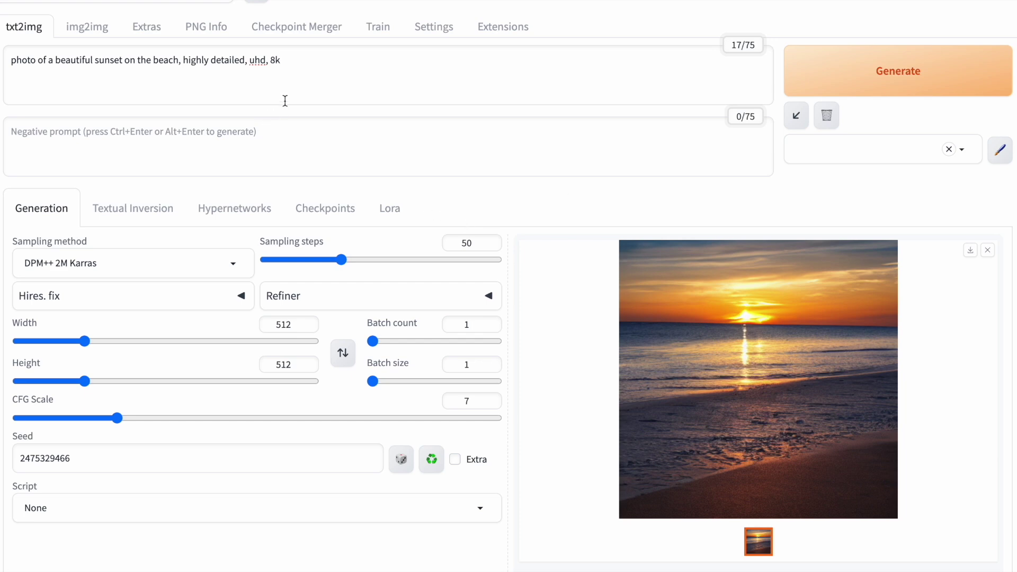
pyautogui.click(310, 60)
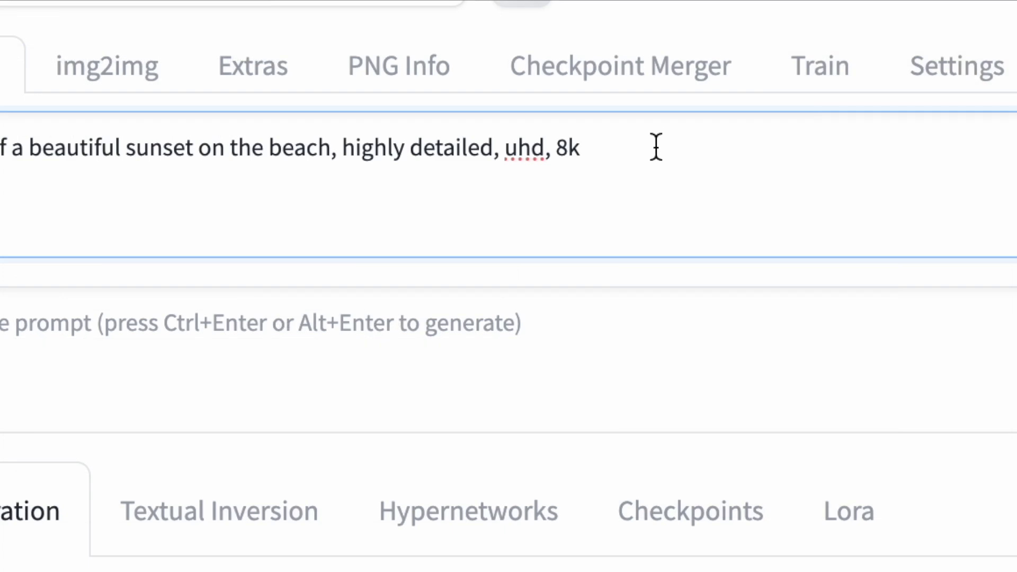
# Append ', palm trees on the beach' to the prompt, generate, and view the result full screen.
pyautogui.write(', palm t')
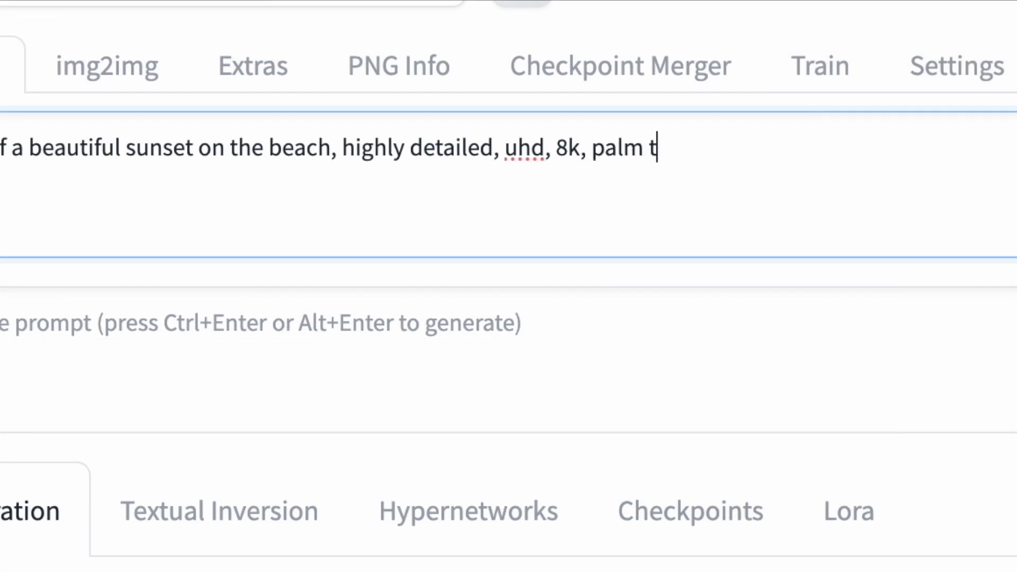
pyautogui.write('rees on the beach')
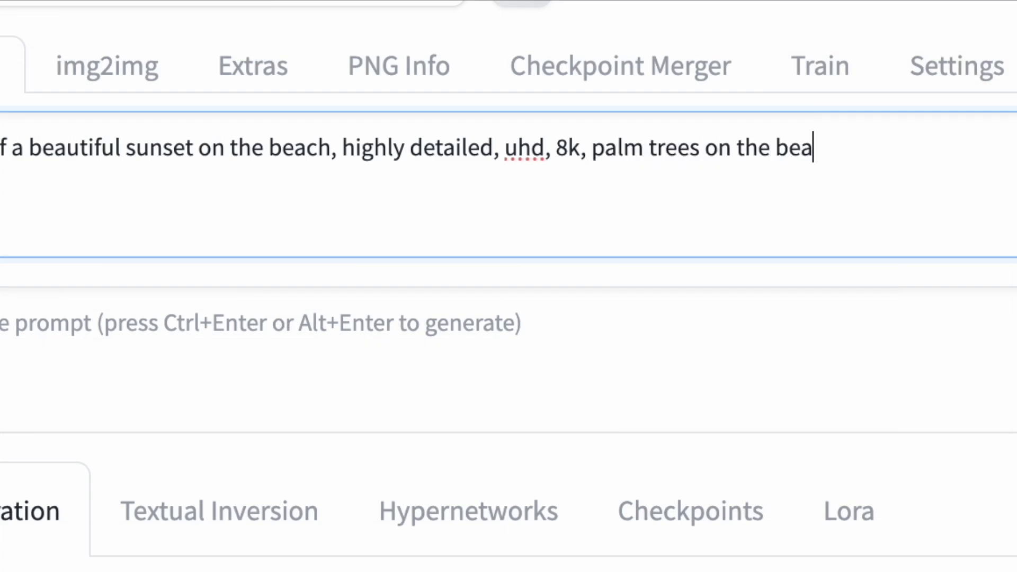
pyautogui.click(908, 63)
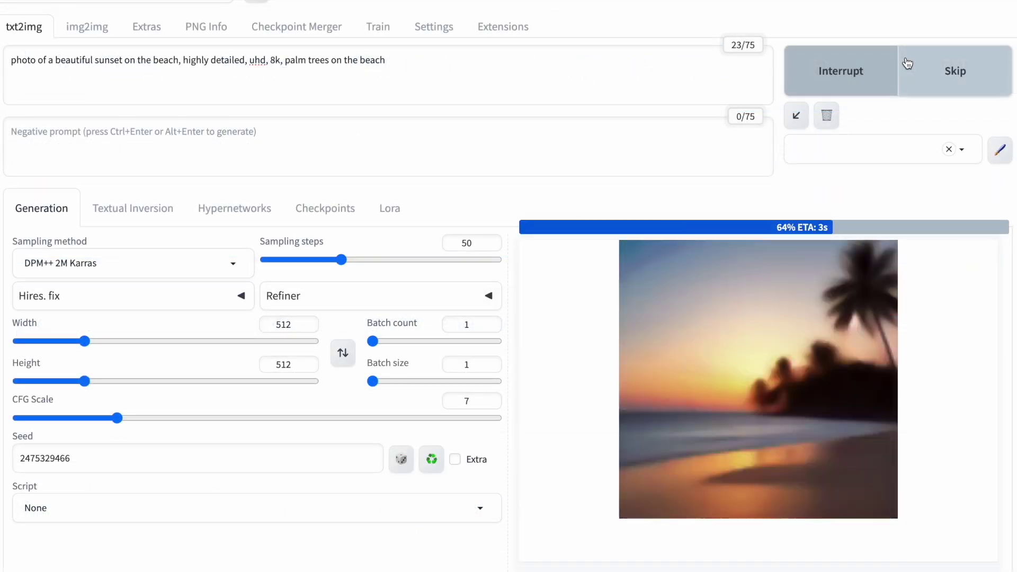
pyautogui.click(788, 362)
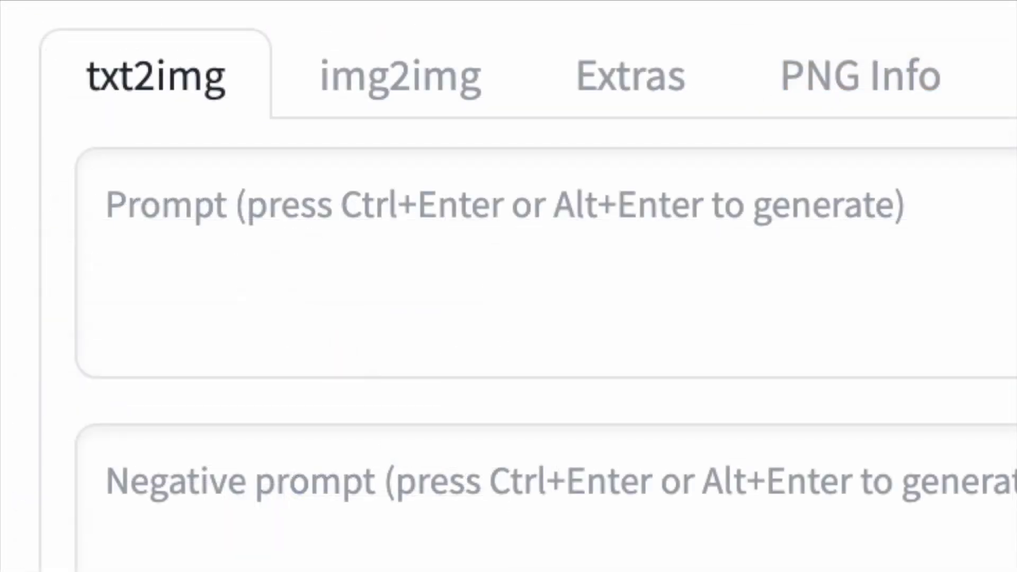
# Generate an image from the prompt 'Photo of a daisy, HD, 8k, highly detailed'.
pyautogui.click(106, 205)
pyautogui.write('Photo of a daisy, HD, 8k, highly detailed')
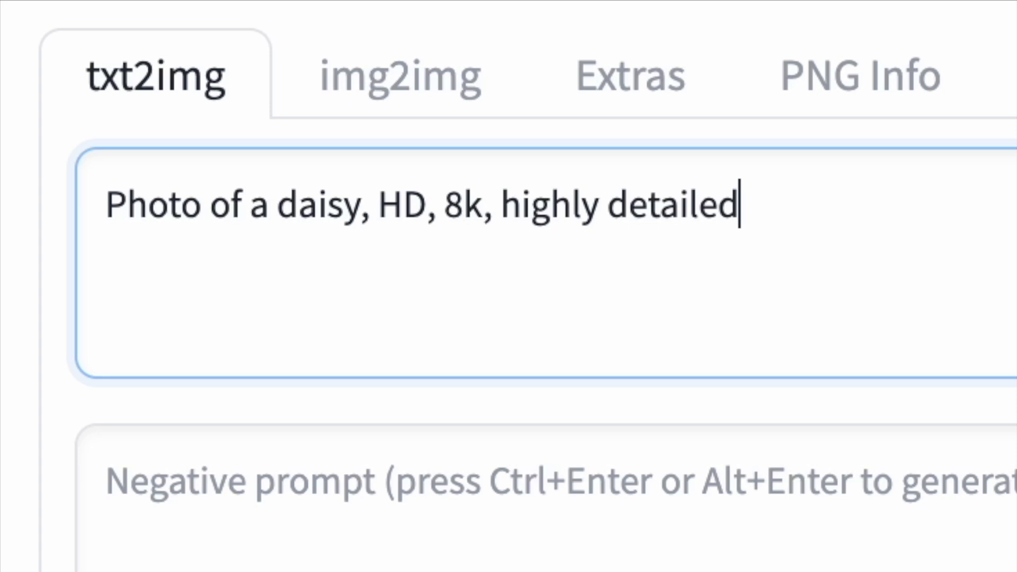
pyautogui.click(893, 79)
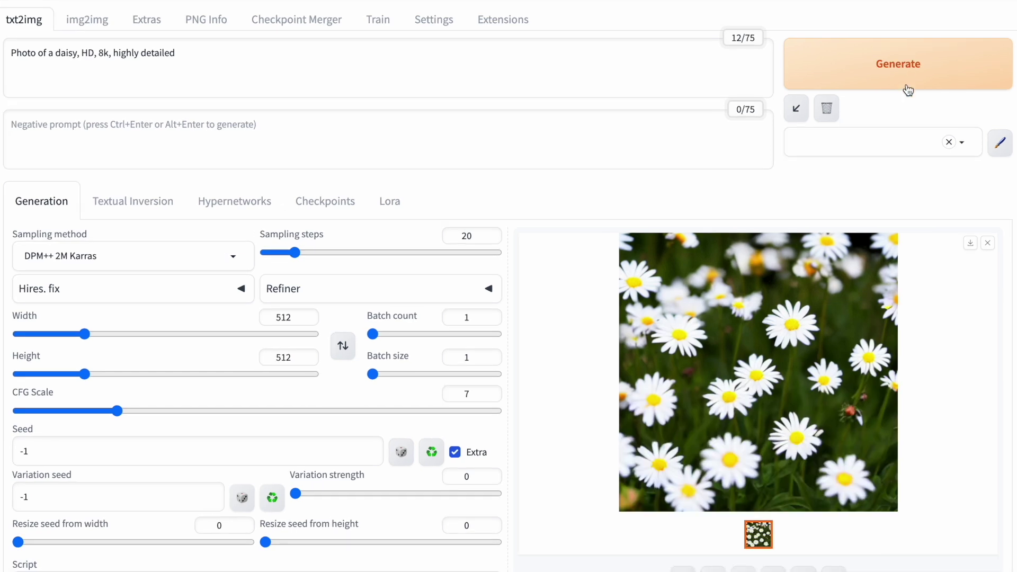
pyautogui.scroll(-2, 805, 497)
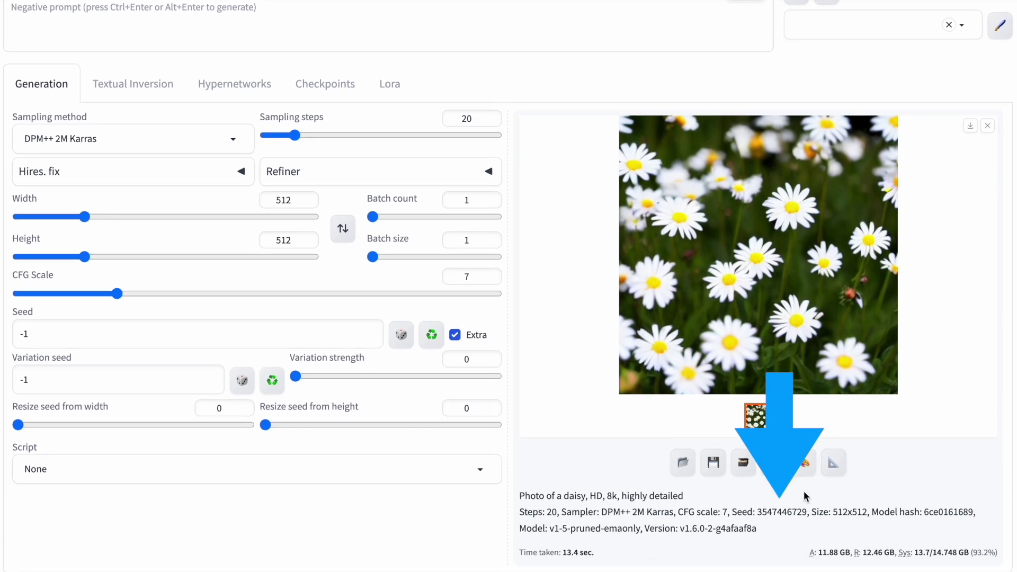
pyautogui.doubleClick(775, 513)
pyautogui.hotkey('ctrl', 'c')
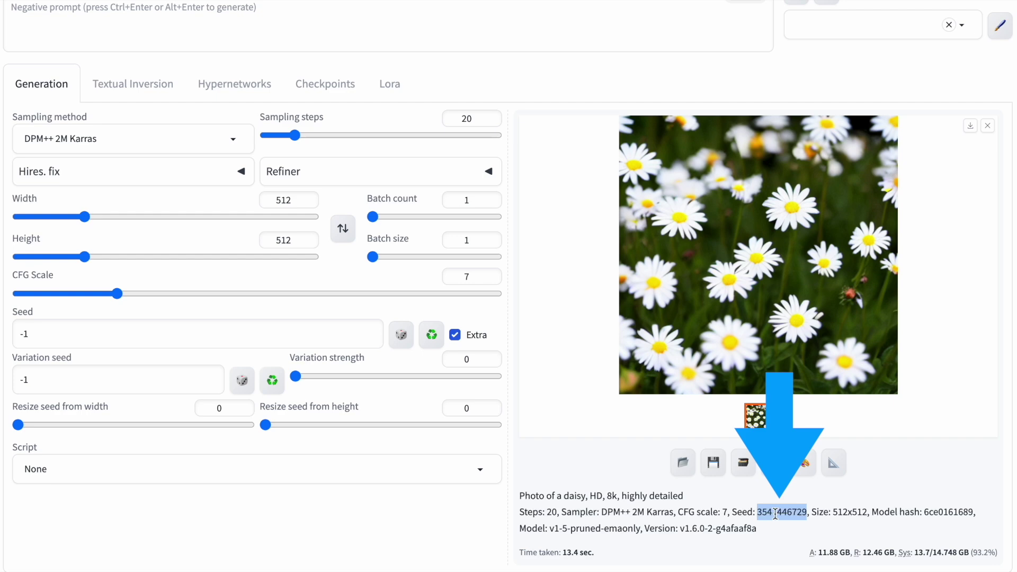
pyautogui.scroll(2, 775, 513)
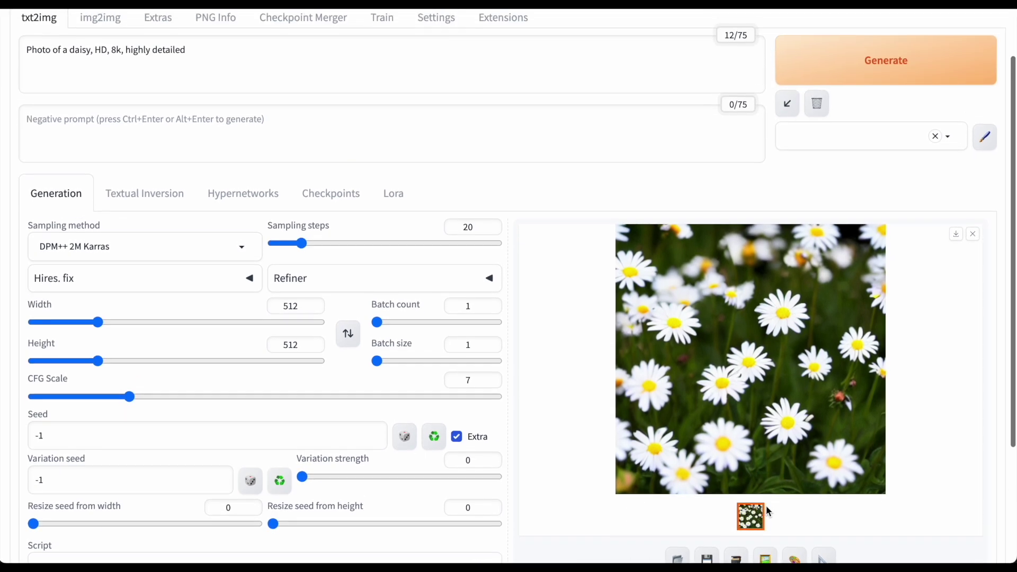
pyautogui.scroll(-1, 837, 286)
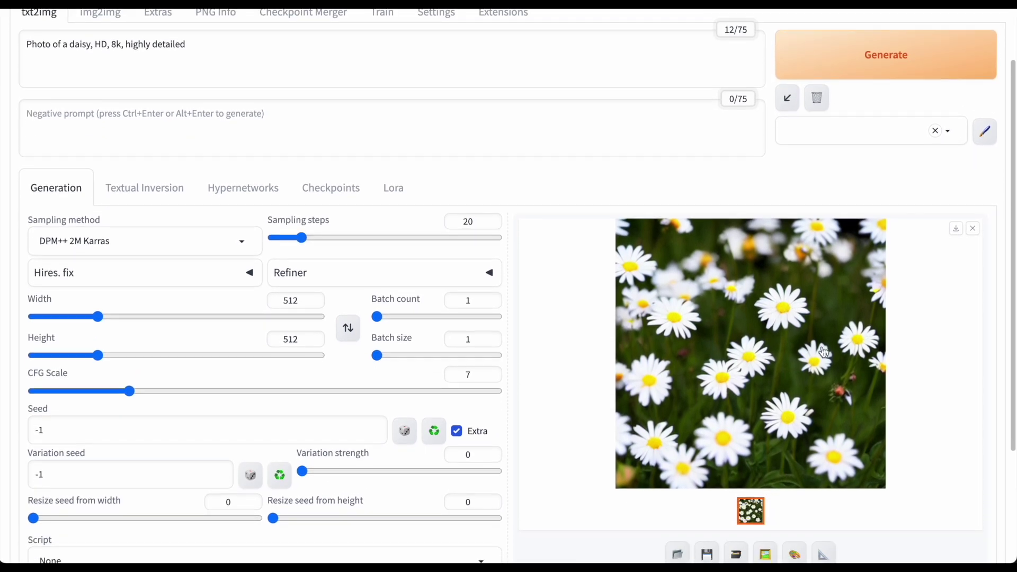
pyautogui.click(902, 63)
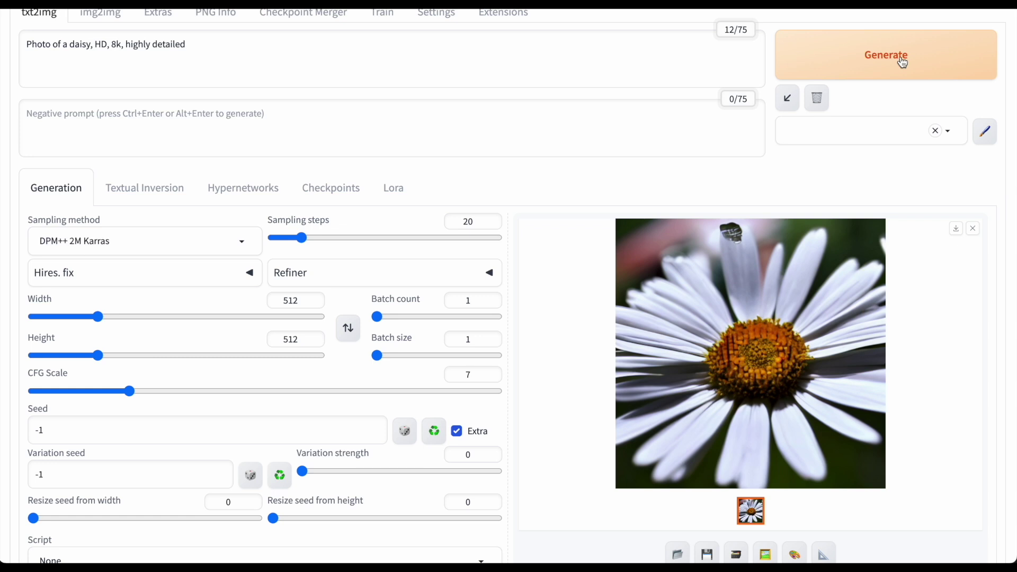
pyautogui.scroll(-2, 683, 301)
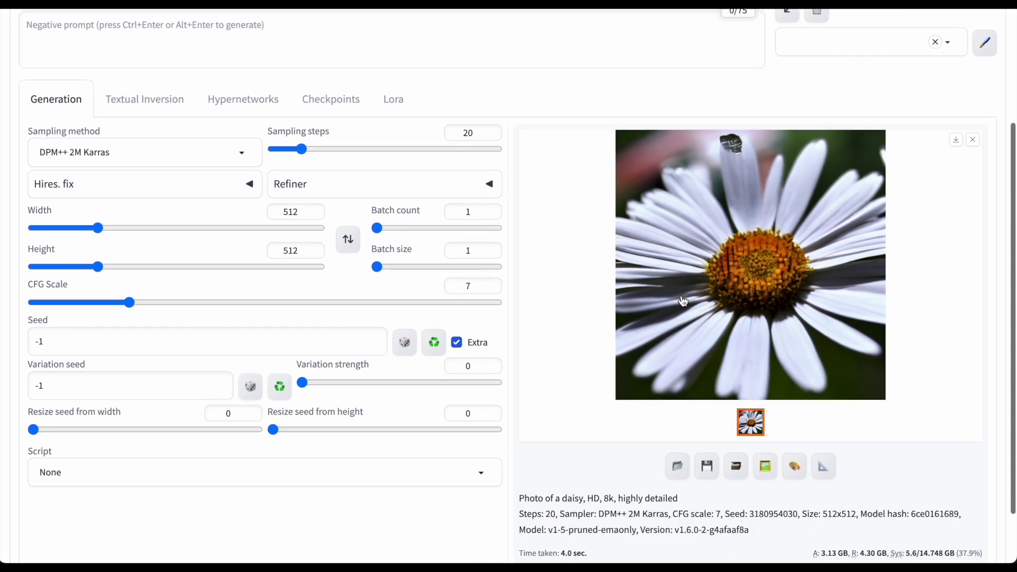
pyautogui.click(87, 341)
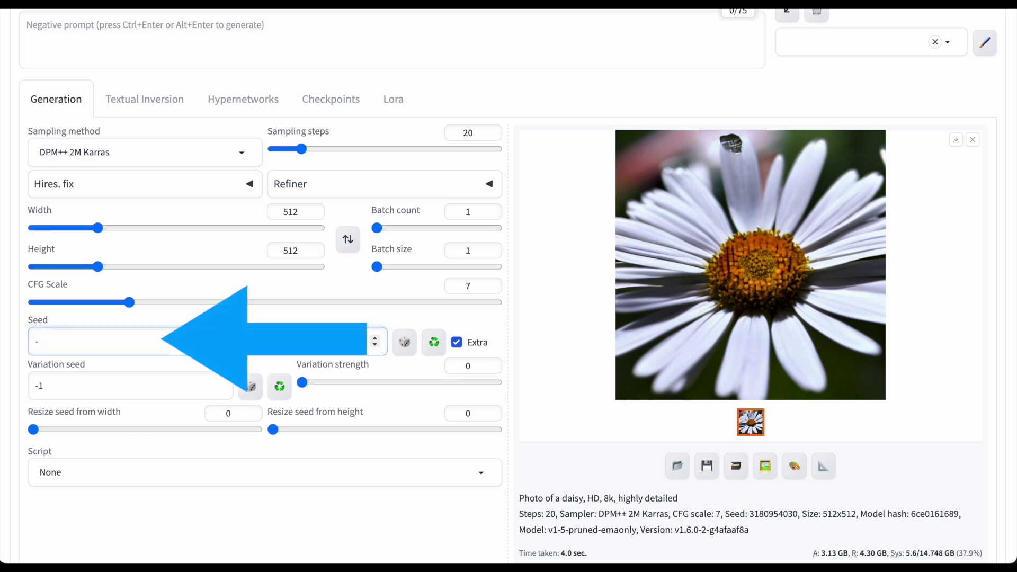
pyautogui.press('BackSpace')
pyautogui.hotkey('ctrl', 'v')
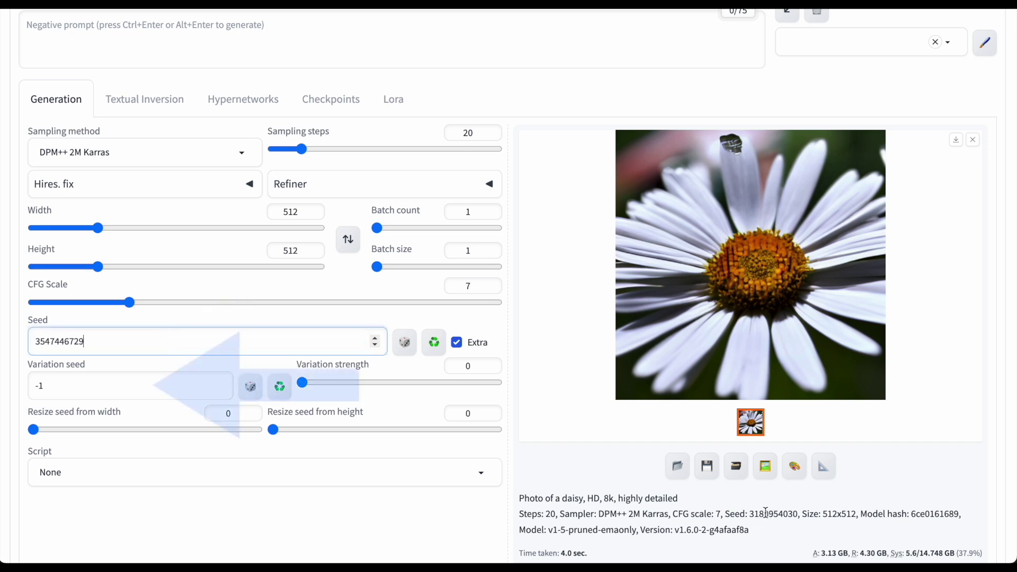
pyautogui.click(279, 386)
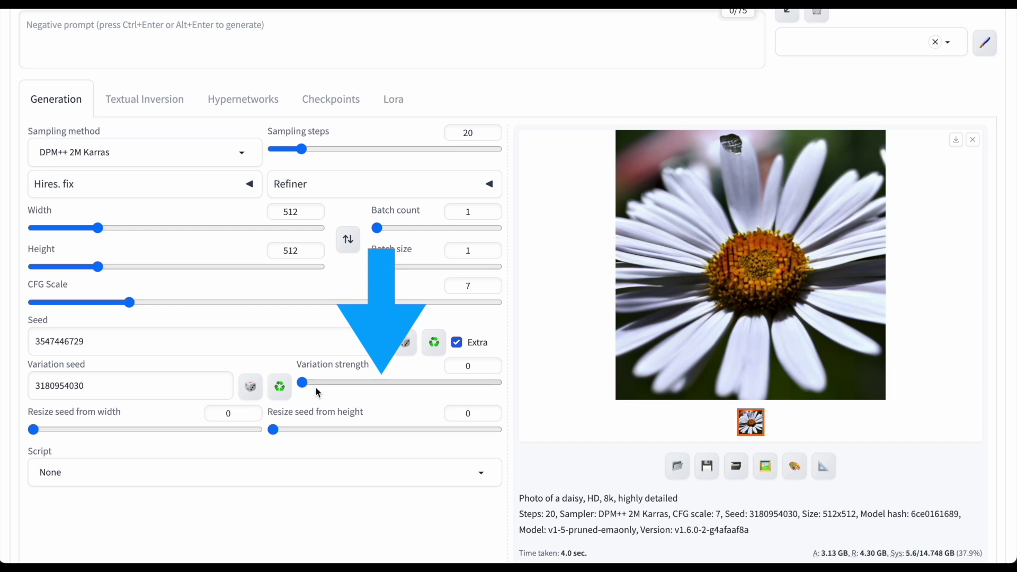
pyautogui.scroll(2, 307, 388)
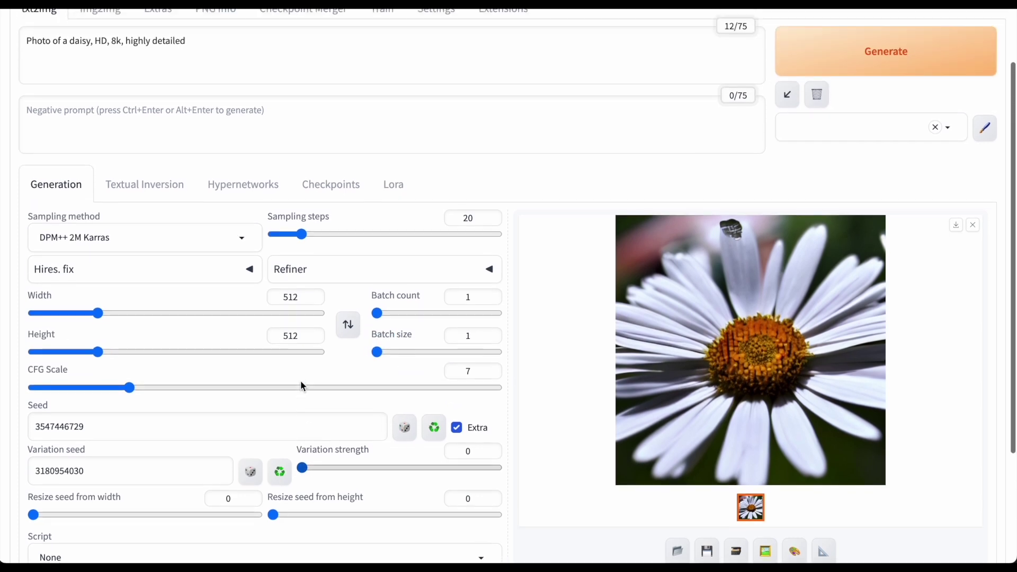
pyautogui.click(820, 58)
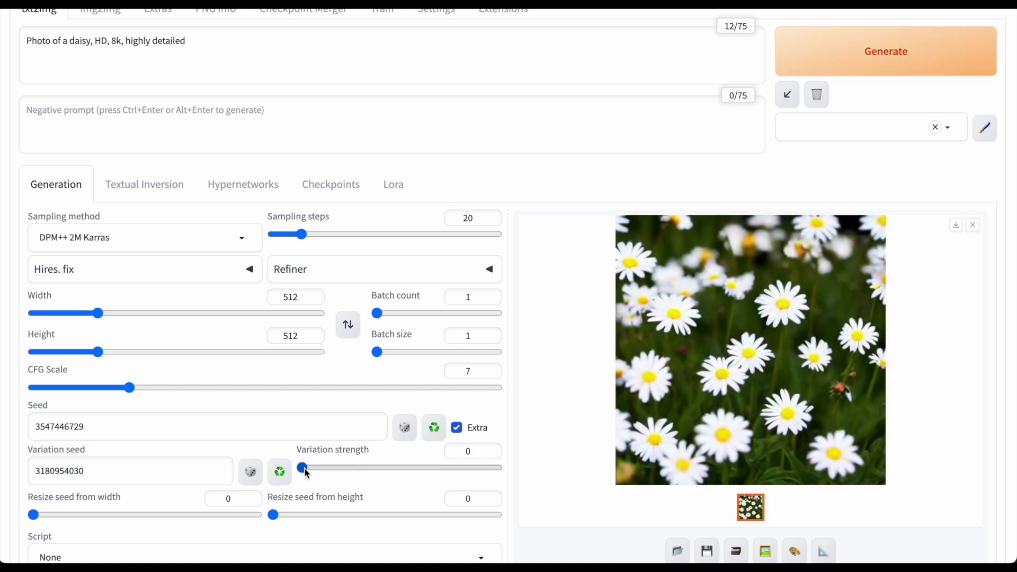
# Generate at variation strength 1, then at 0.51 to blend the two daisy seeds.
pyautogui.moveTo(306, 473); pyautogui.dragTo(510, 481)
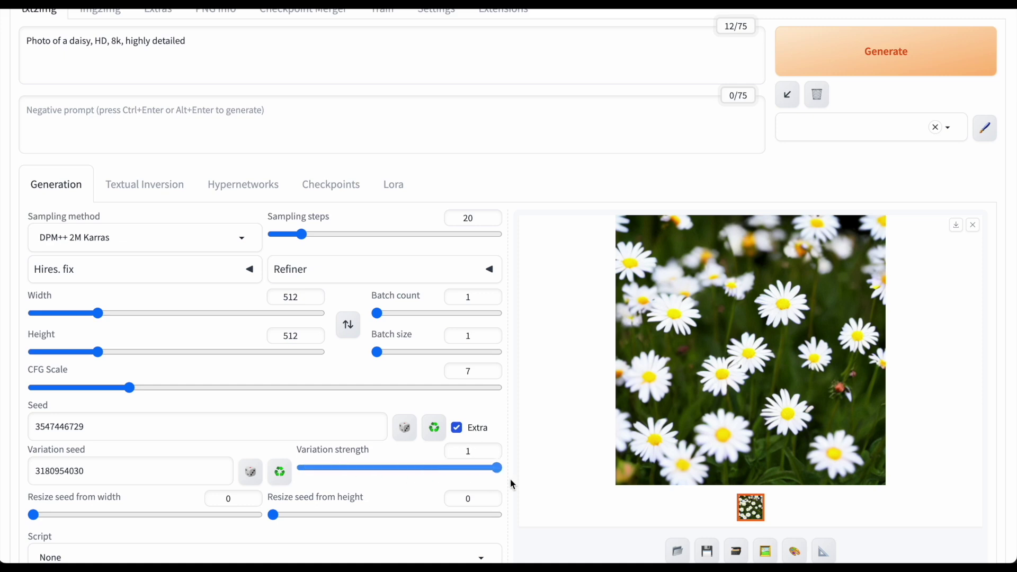
pyautogui.click(890, 63)
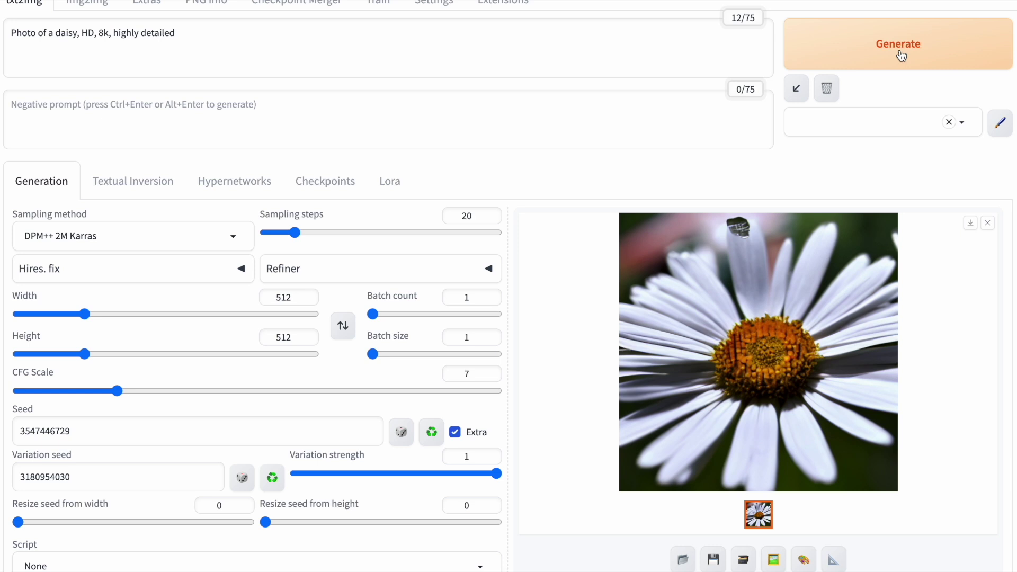
pyautogui.moveTo(408, 473); pyautogui.dragTo(398, 474)
pyautogui.click(938, 61)
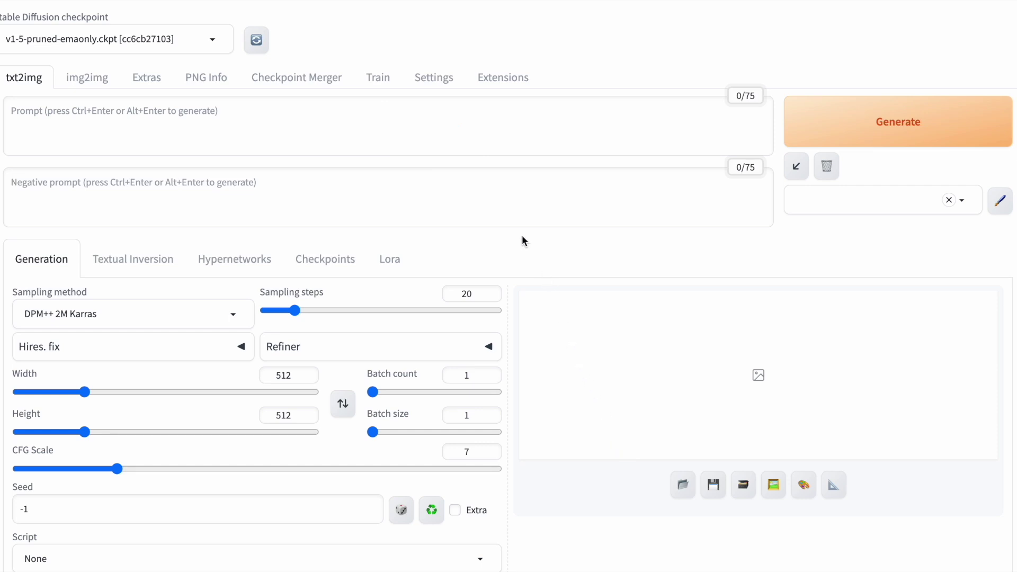
# Open the WebUI Settings page.
pyautogui.click(435, 85)
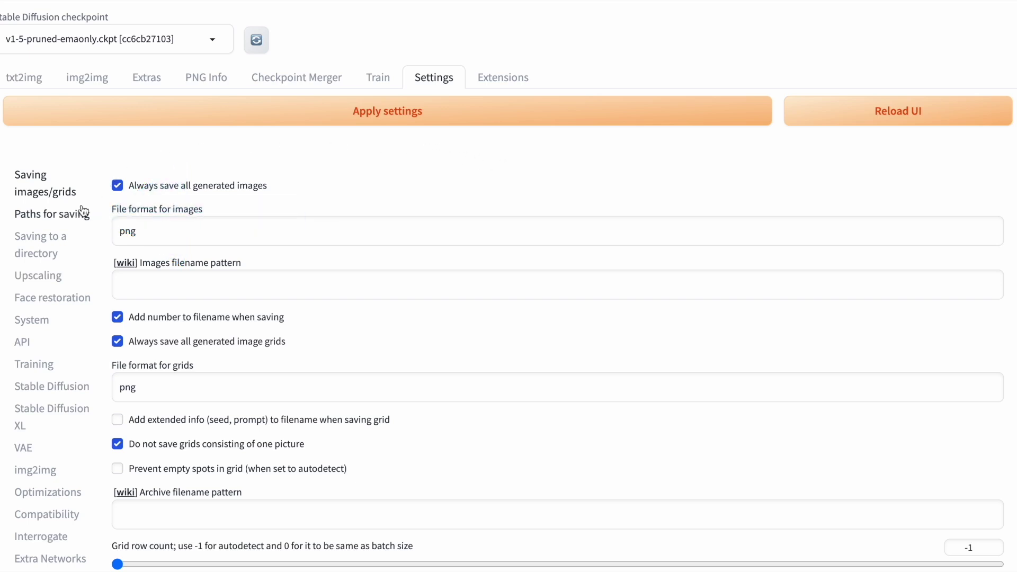
# Show the 'Paths for saving' settings listing the output folders.
pyautogui.click(73, 220)
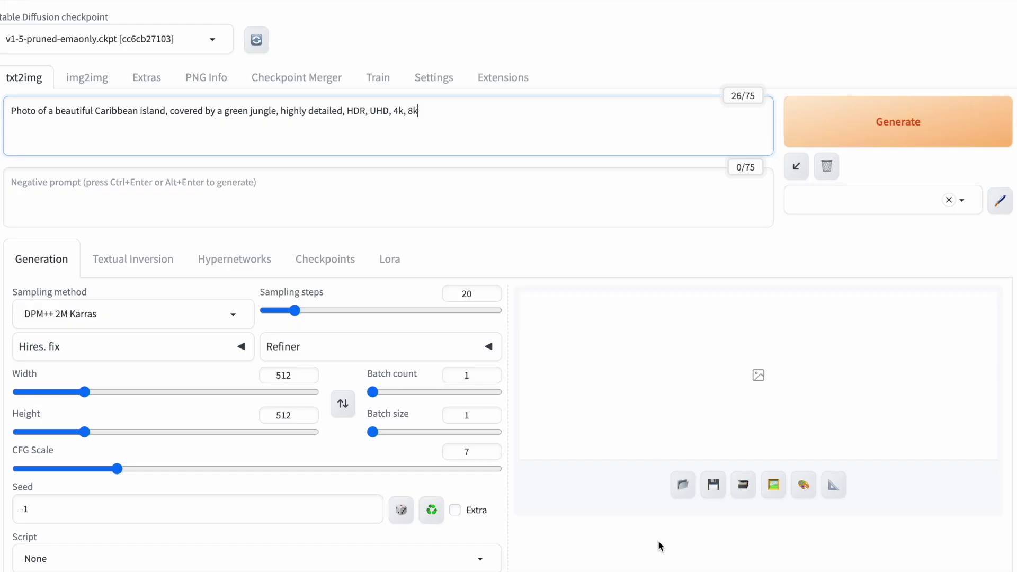
# Generate the Caribbean island image on the txt2img tab.
pyautogui.click(886, 131)
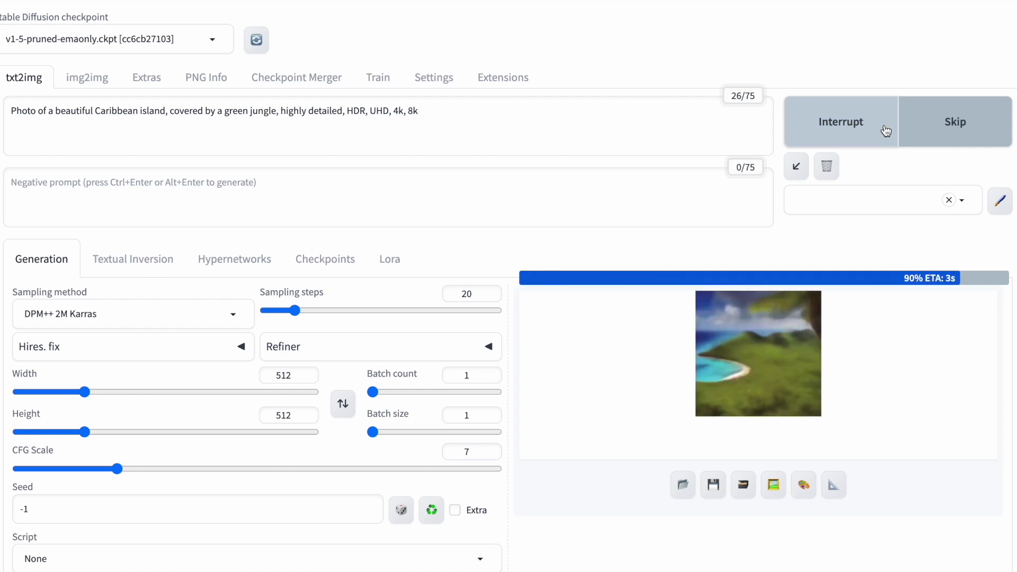
# Scroll through the finished Caribbean island image.
pyautogui.scroll(-4, 445, 358)
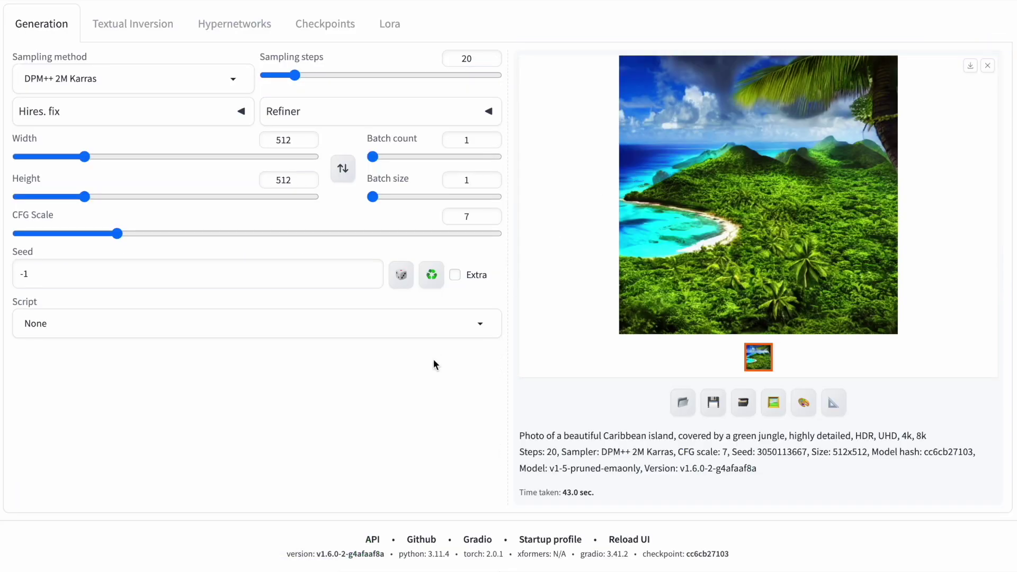
pyautogui.scroll(3, 434, 359)
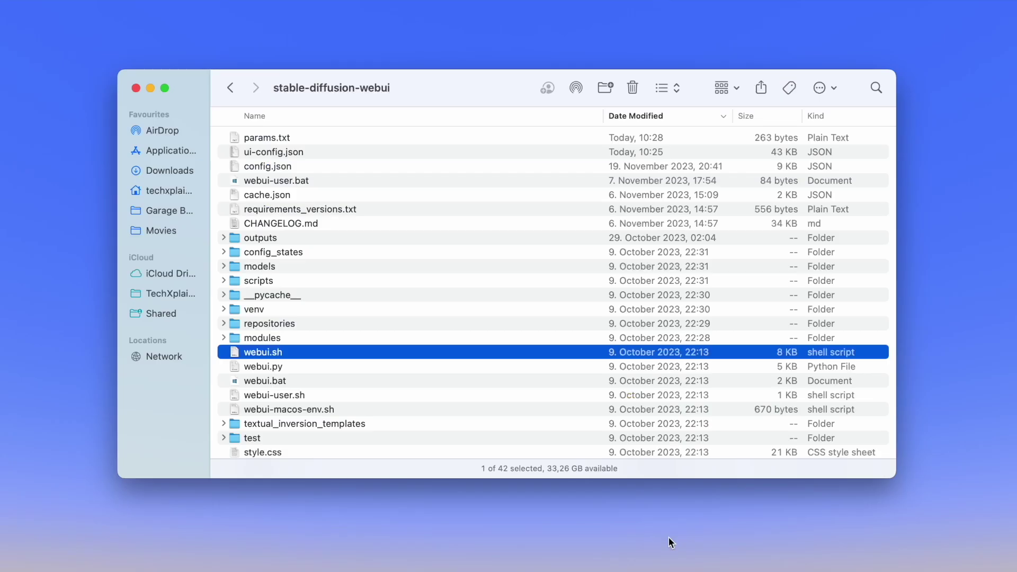
# Open the autosaved island PNG in outputs/txt2img-images/2023-11-23, then save the image manually.
pyautogui.doubleClick(254, 238)
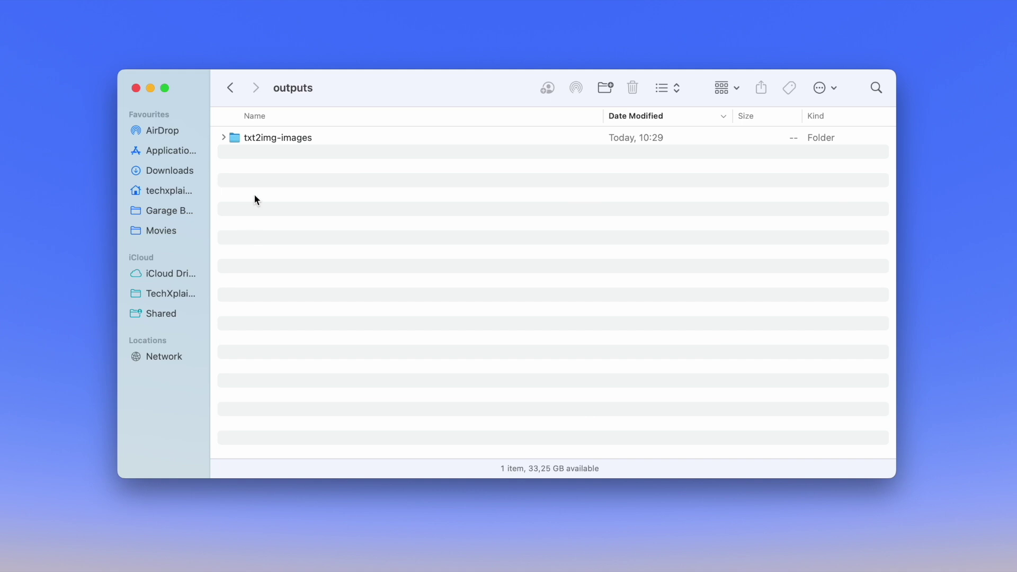
pyautogui.doubleClick(234, 136)
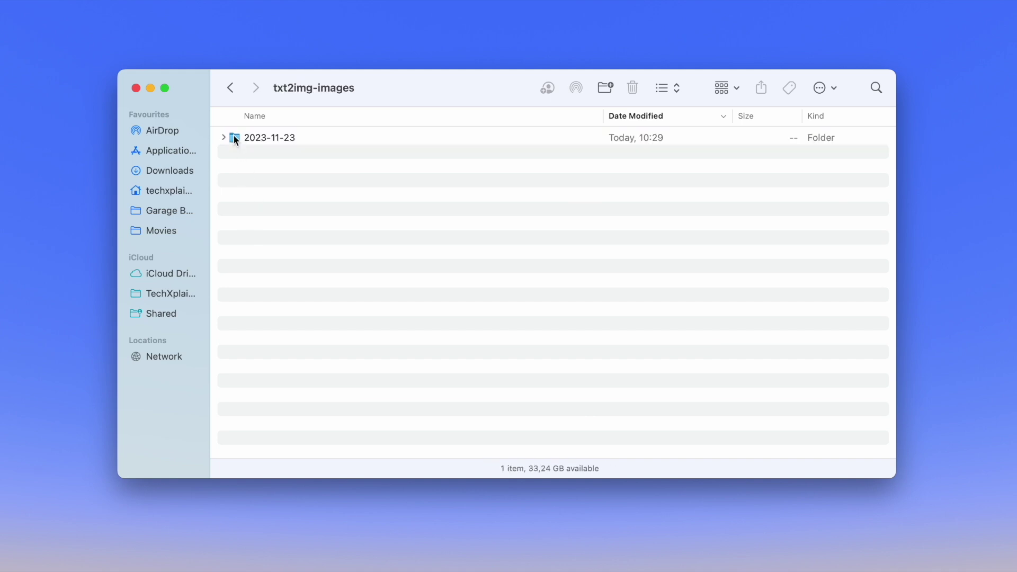
pyautogui.doubleClick(243, 136)
pyautogui.doubleClick(266, 138)
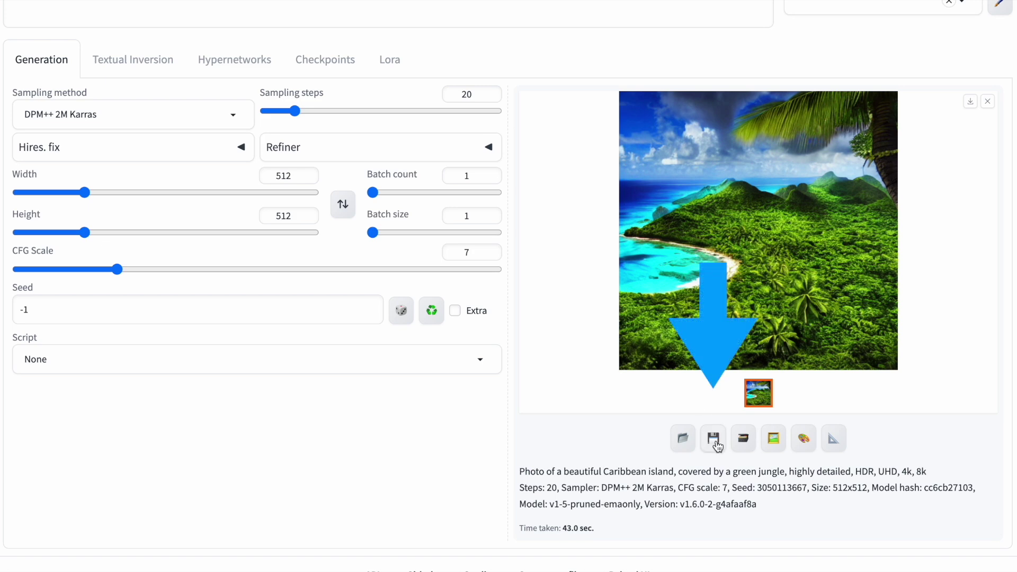
pyautogui.click(714, 441)
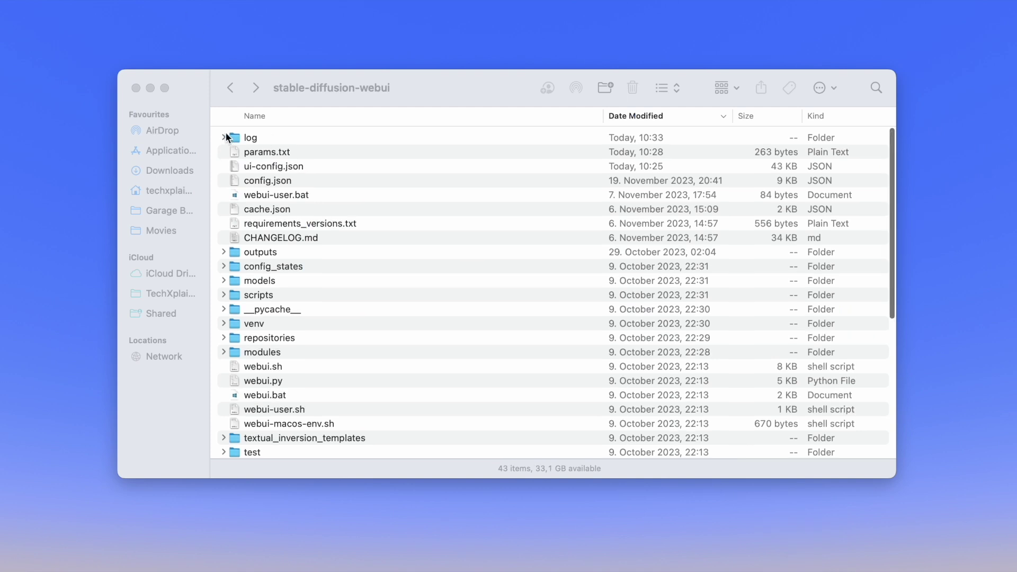
# Preview the saved island PNG in log/images, then open log.csv to view its parameters.
pyautogui.doubleClick(237, 138)
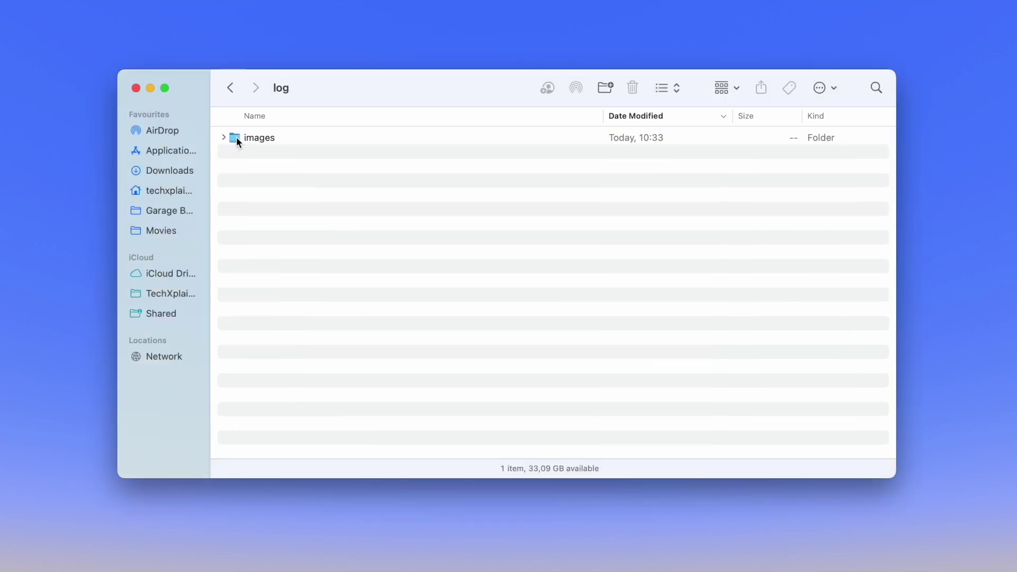
pyautogui.doubleClick(237, 137)
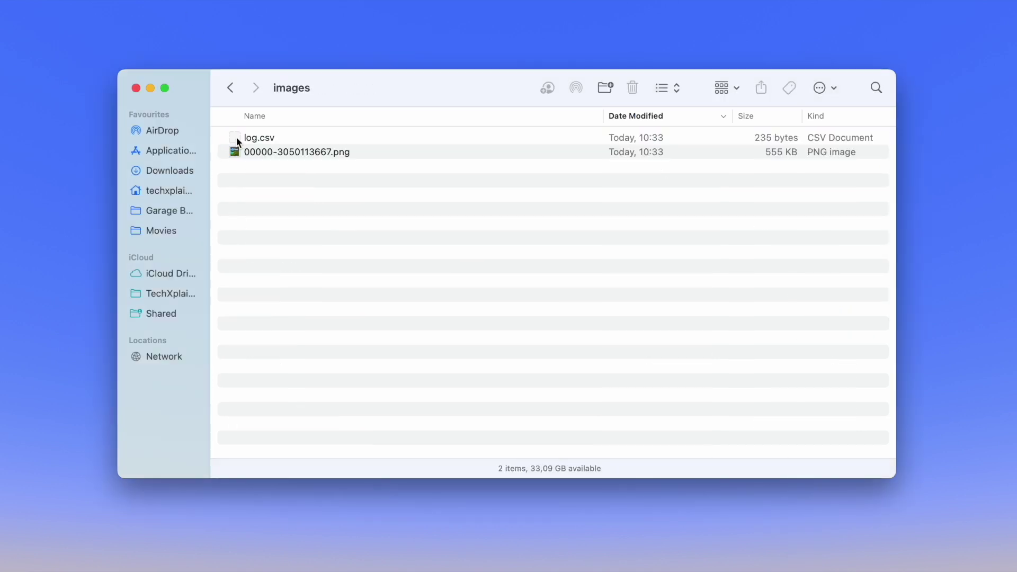
pyautogui.doubleClick(266, 153)
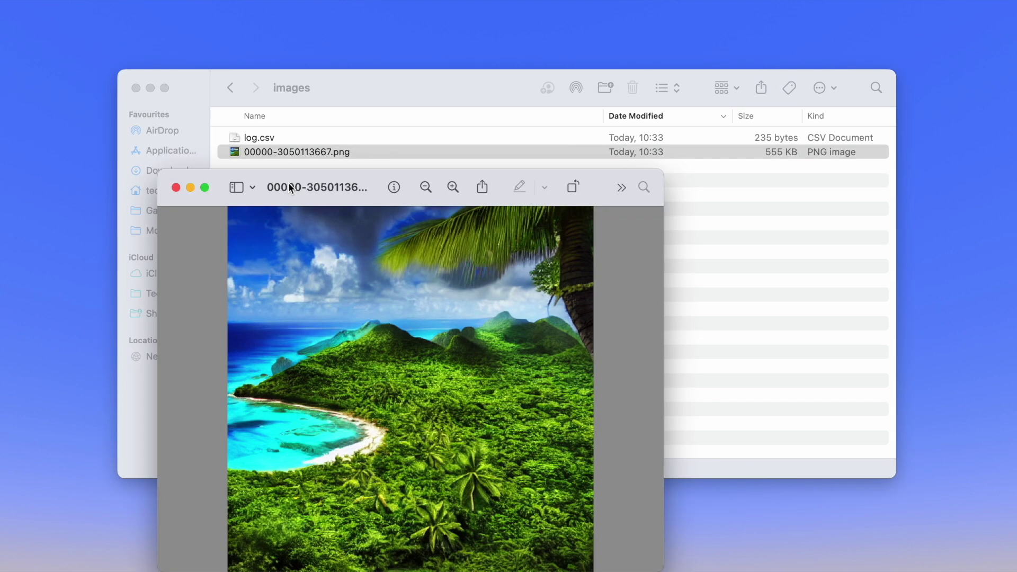
pyautogui.doubleClick(260, 138)
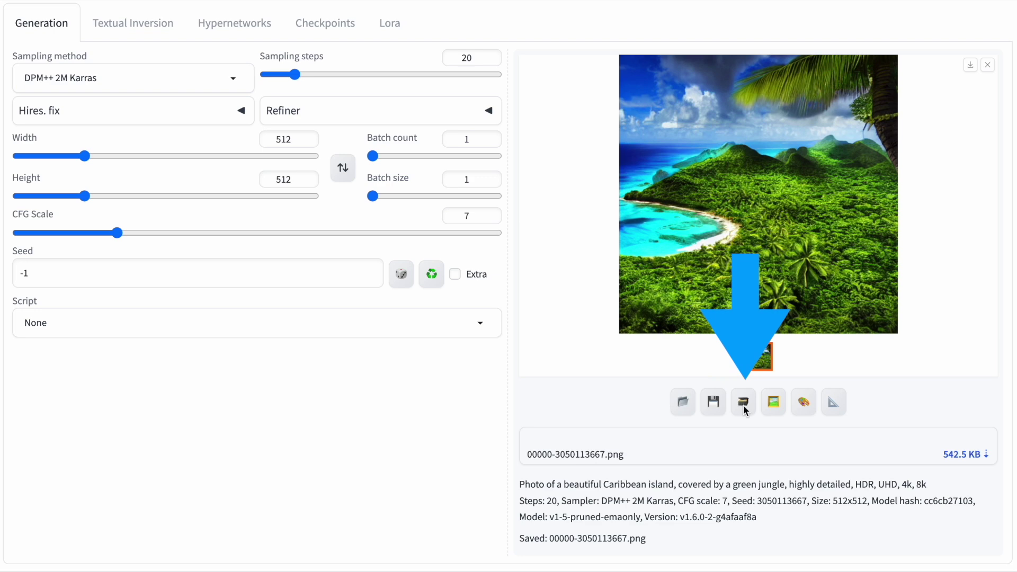
# Download the island image as a zip archive.
pyautogui.click(744, 405)
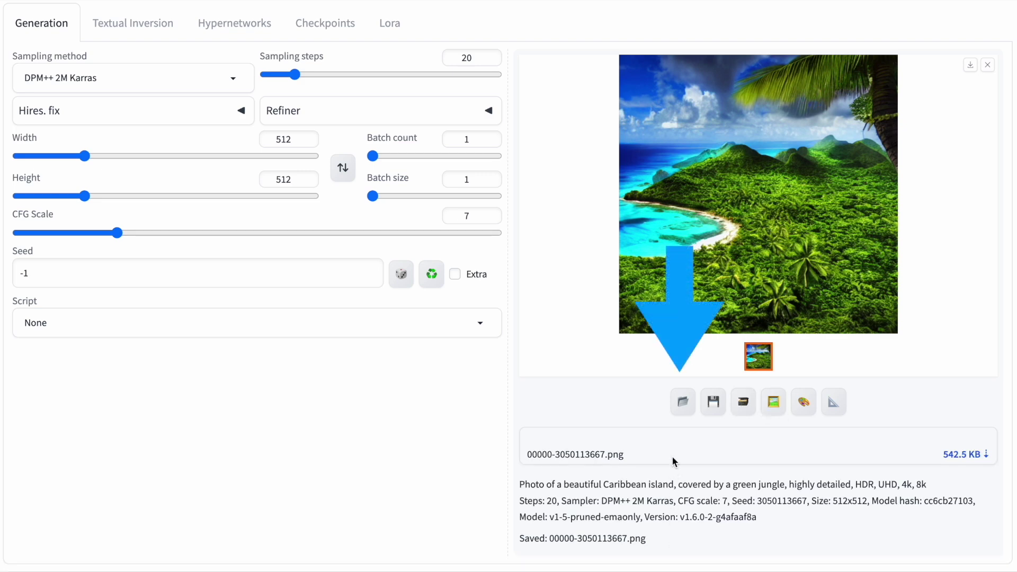
# Open the txt2img output images folder in Finder.
pyautogui.click(682, 404)
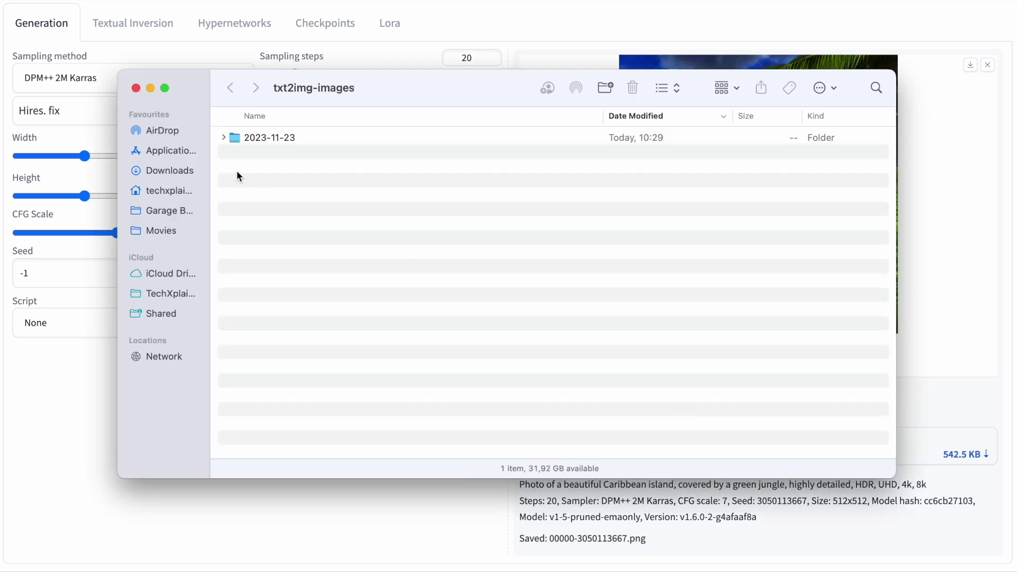
# Expand the 2023-11-23 folder in Finder to check its PNG, then collapse it again.
pyautogui.click(223, 138)
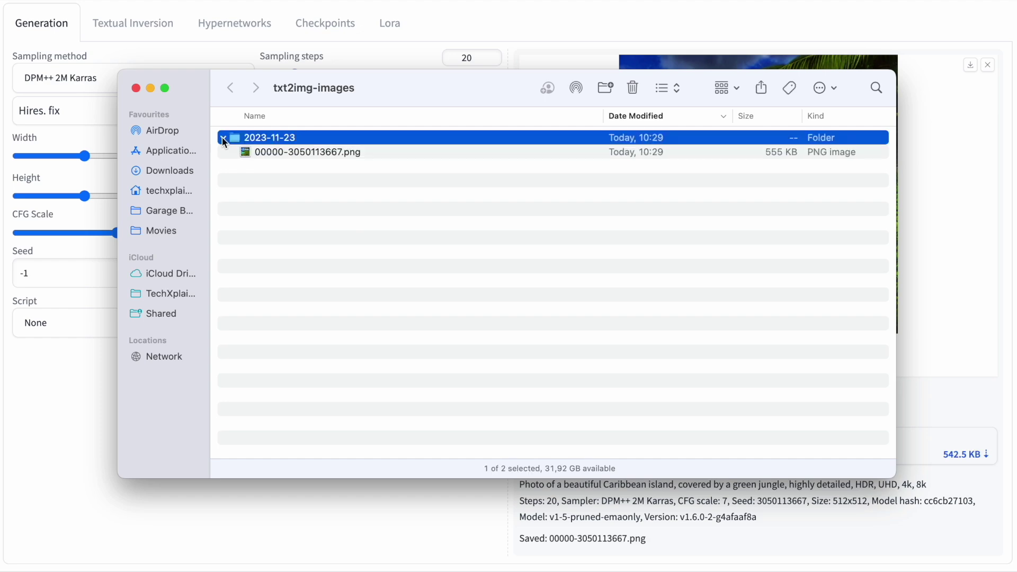
pyautogui.click(223, 138)
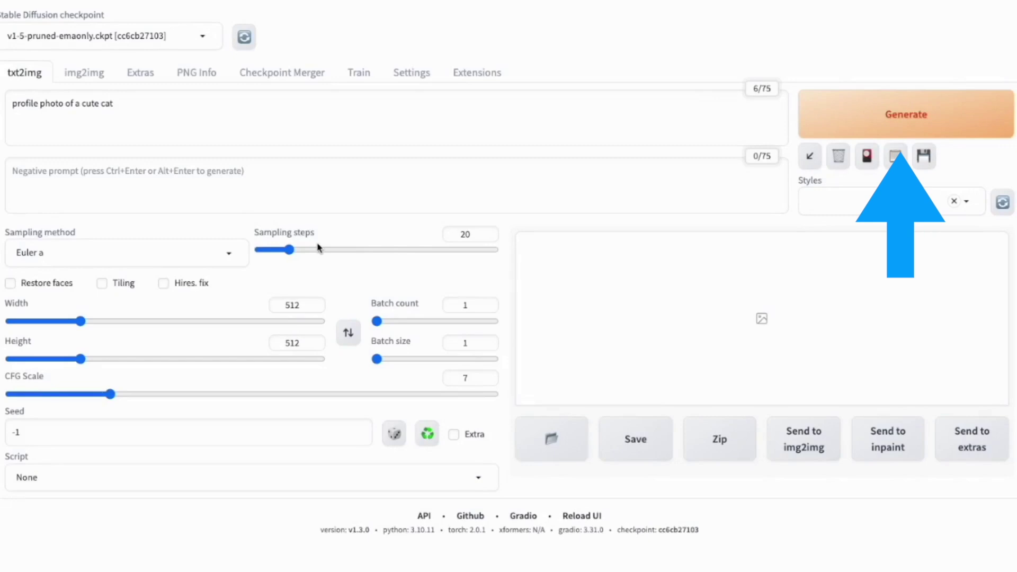
# Start Generate forever, then switch the sampler to DDIM and lower sampling steps from 20 to 10.
pyautogui.rightClick(907, 116)
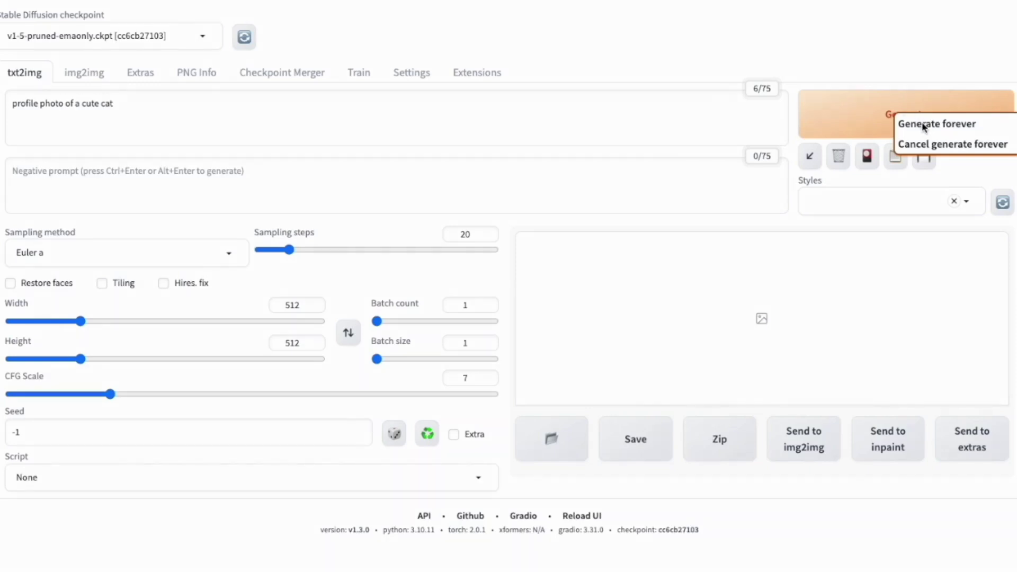
pyautogui.click(923, 126)
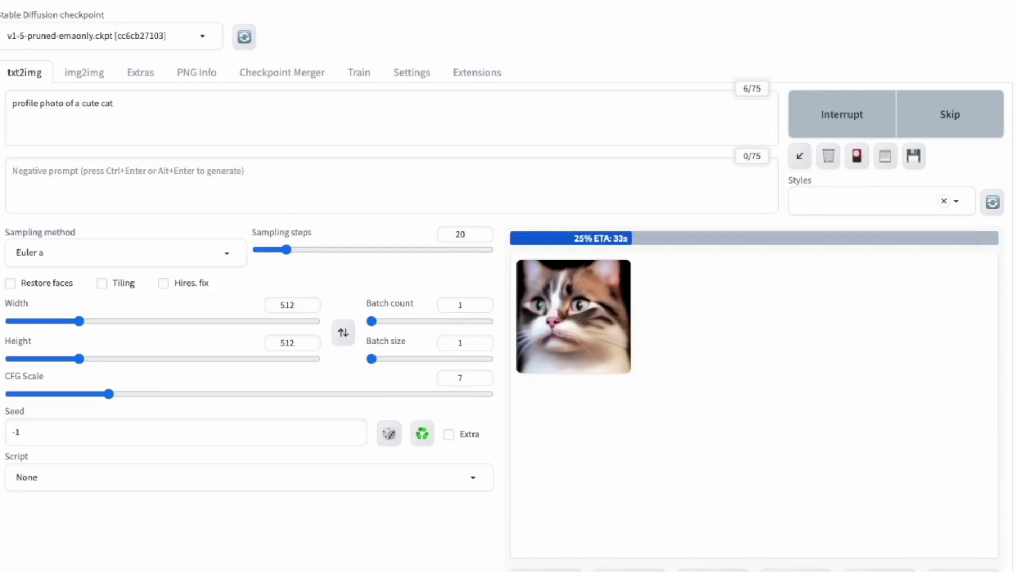
pyautogui.click(225, 257)
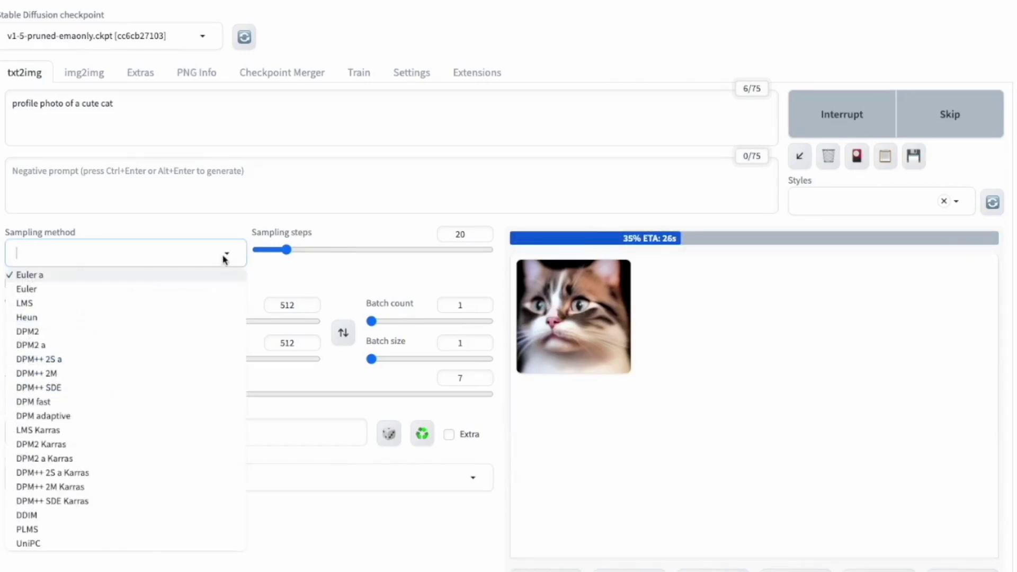
pyautogui.click(55, 517)
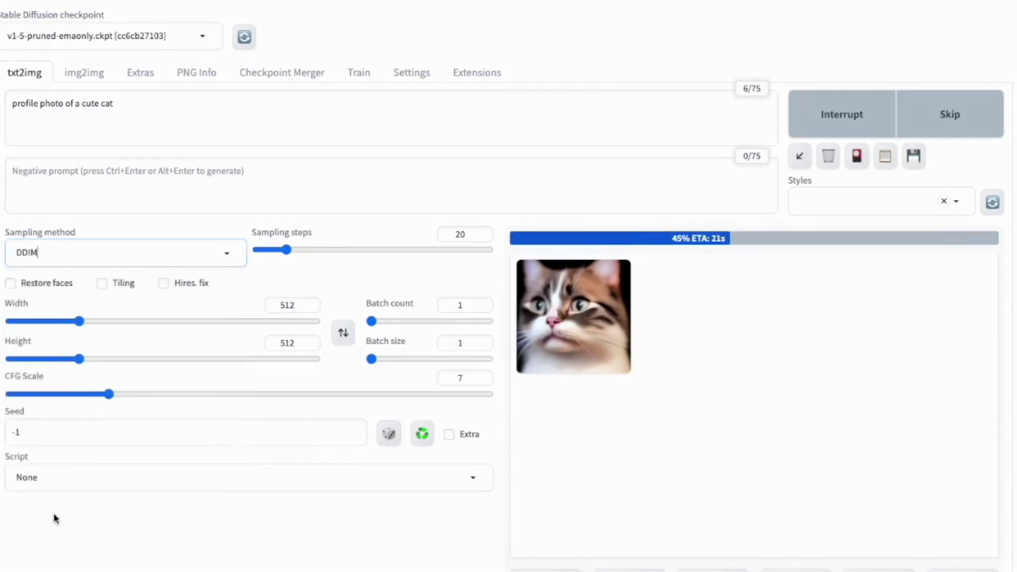
pyautogui.click(282, 253)
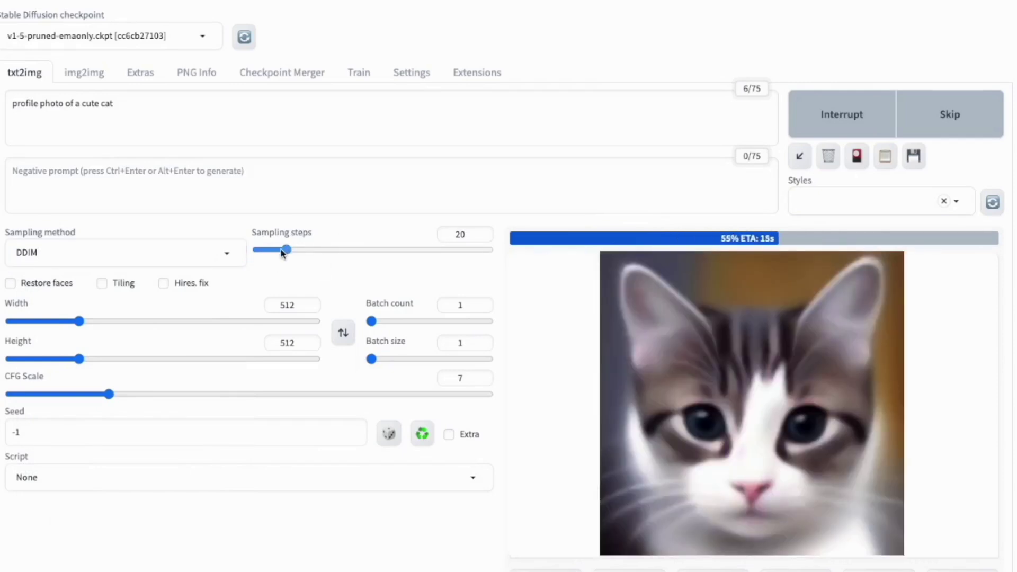
pyautogui.moveTo(282, 253); pyautogui.dragTo(271, 253)
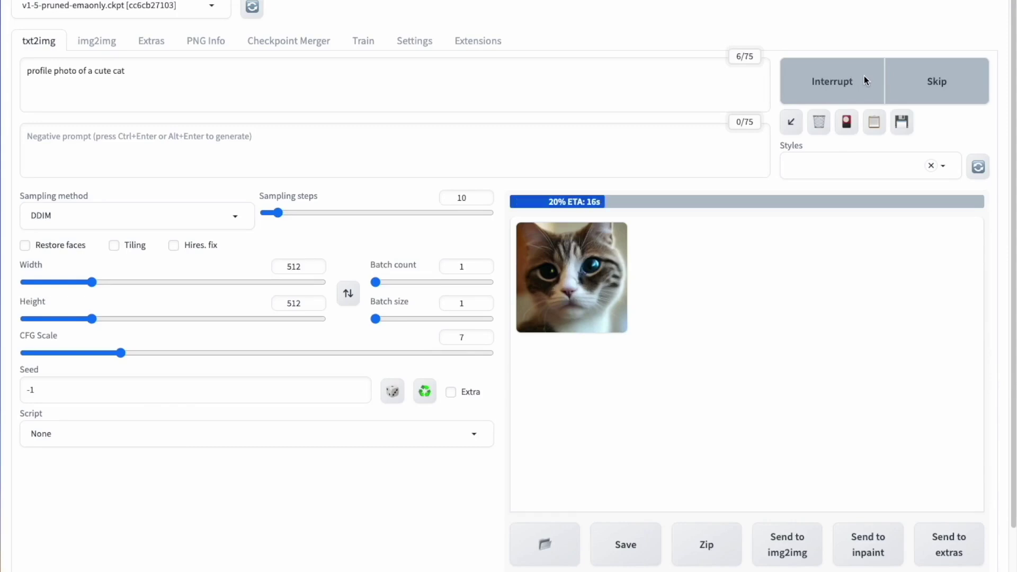
pyautogui.rightClick(864, 77)
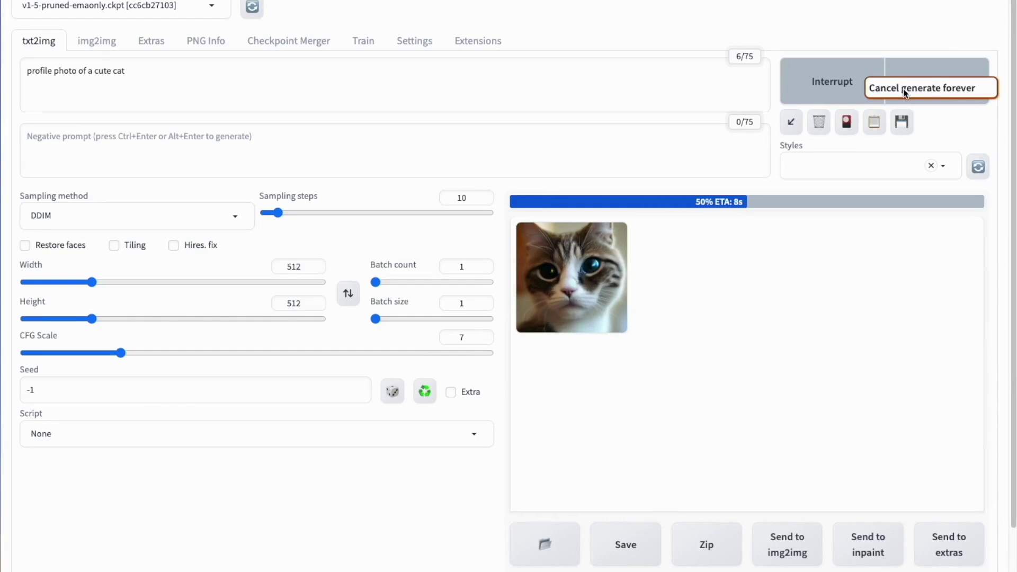
# Choose Cancel generate forever so the current cat image is the last one.
pyautogui.click(927, 93)
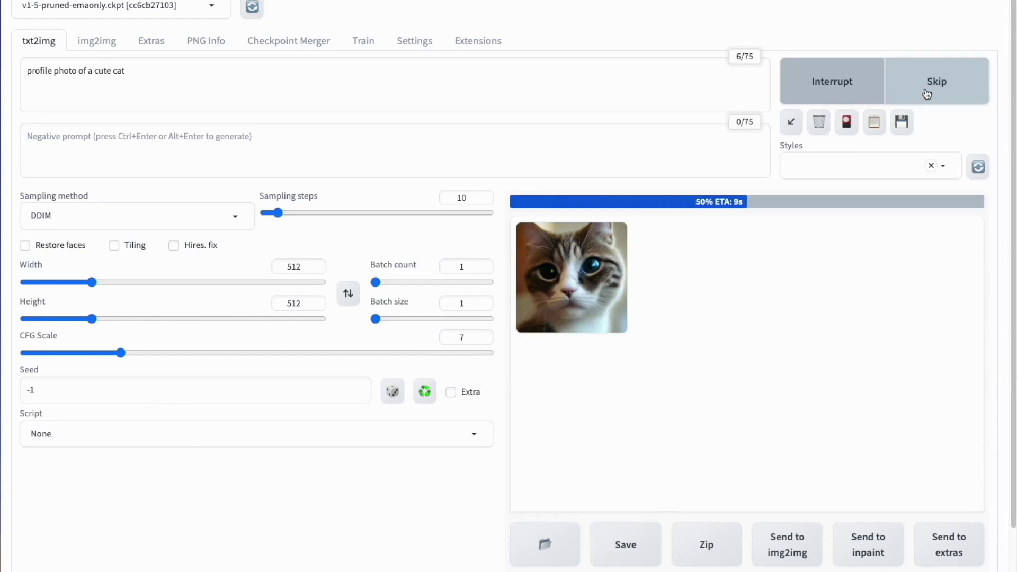